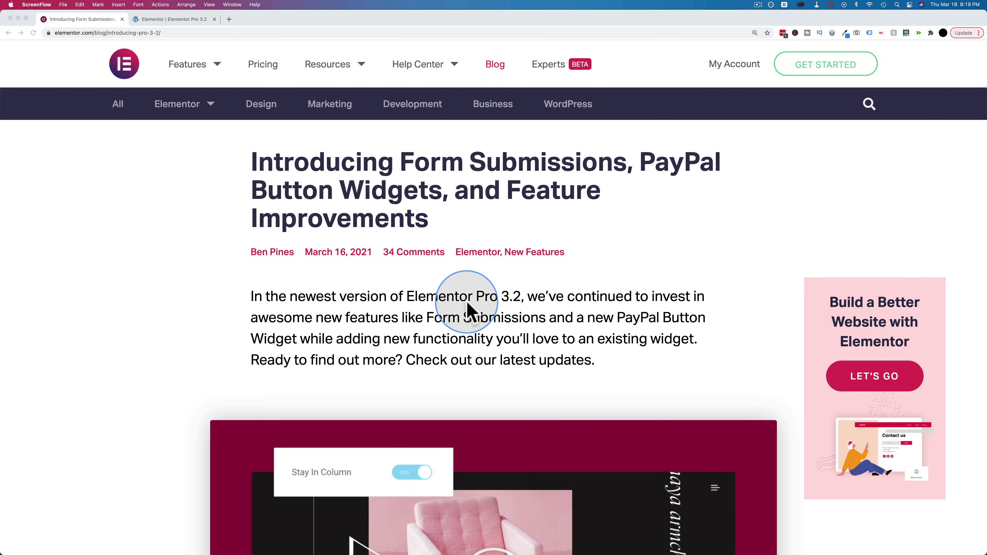
Scroll the Pro 3.2 post to the 'Store and Manage Your Form Submissions' section
scroll(467, 302, "down", 10)
scroll(466, 308, "down", 7)
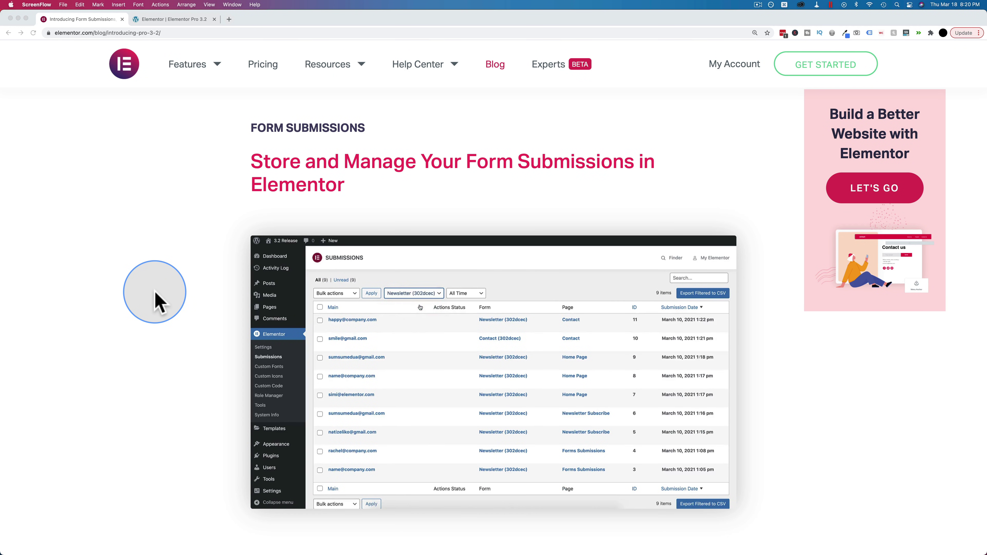
left_click(155, 299)
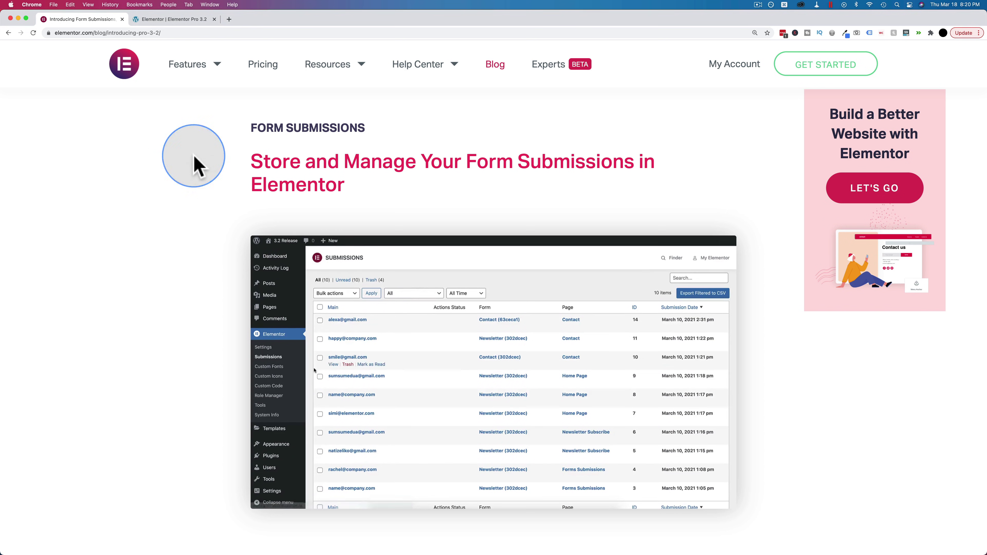
In the page editor, open the Keep In Touch form widget's Actions After Submit settings
left_click(174, 20)
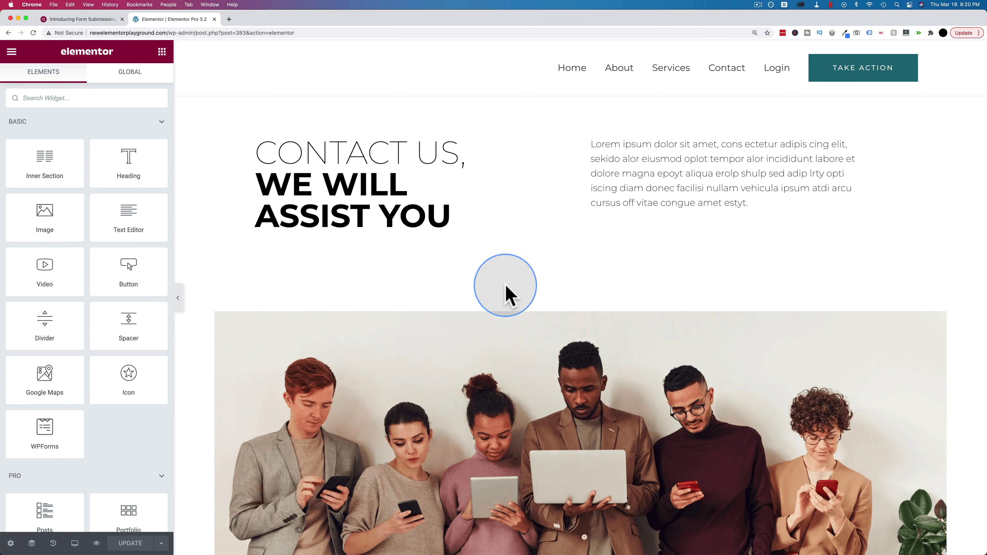
scroll(404, 346, "down", 10)
scroll(403, 346, "down", 8)
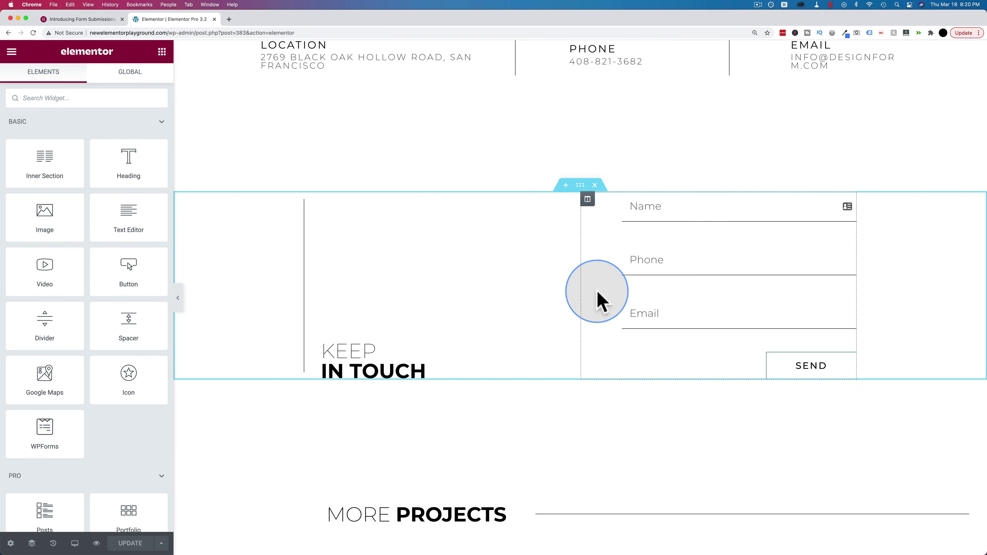
left_click(705, 243)
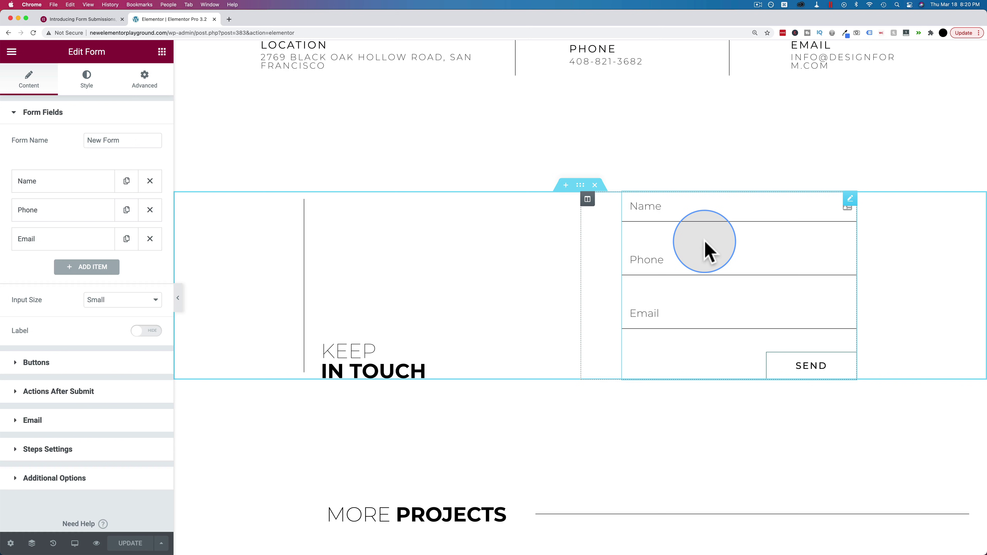
left_click(54, 392)
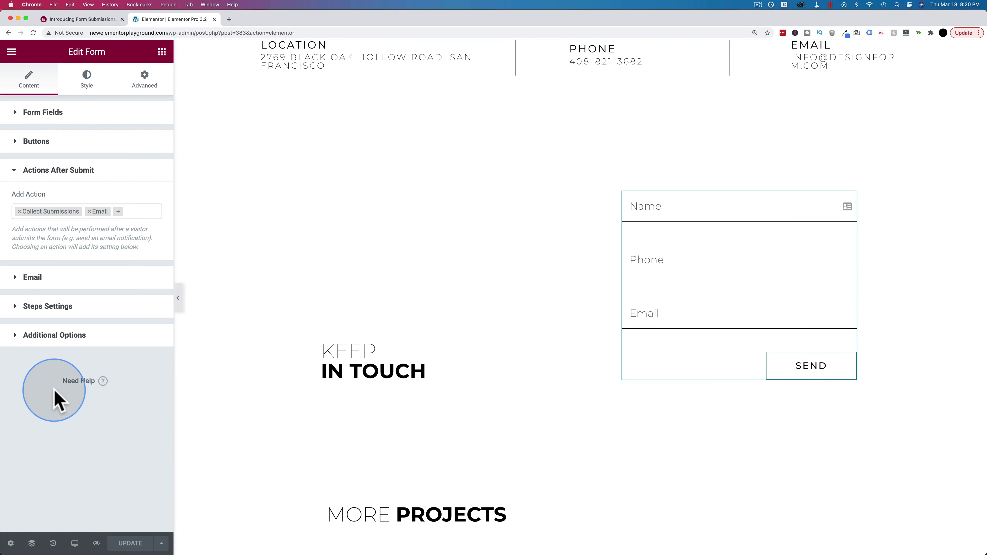
Re-add Collect Submissions ahead of Email, then preview the page
left_click(20, 211)
left_click(69, 212)
left_click(68, 211)
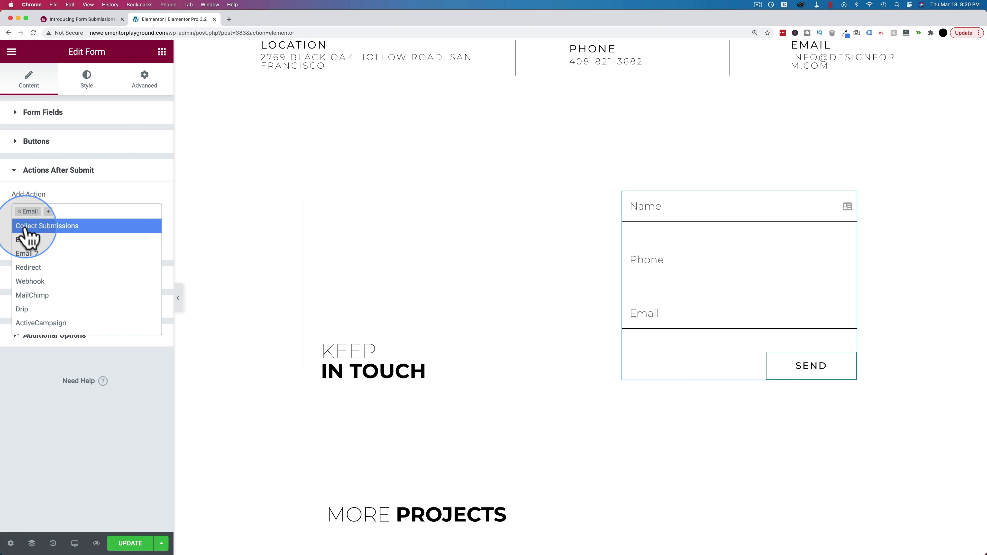
left_click(68, 230)
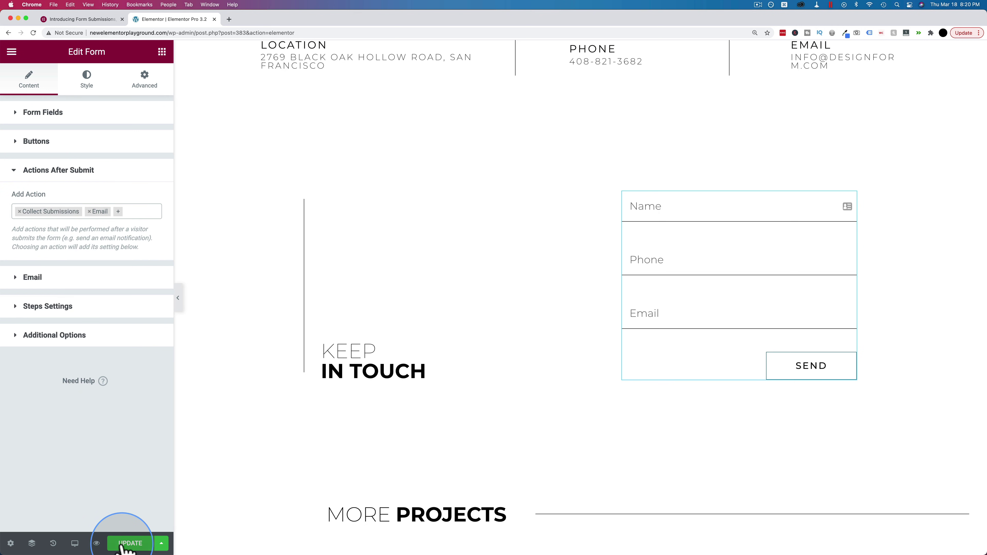
left_click(96, 544)
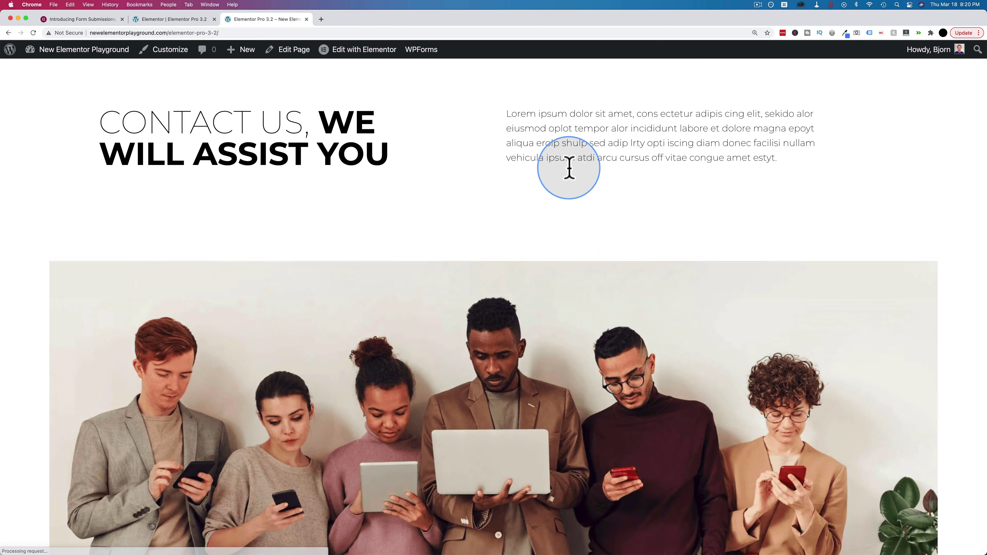
Send a test entry with a name, phone number and email through the live form
scroll(570, 170, "down", 15)
left_click(591, 157)
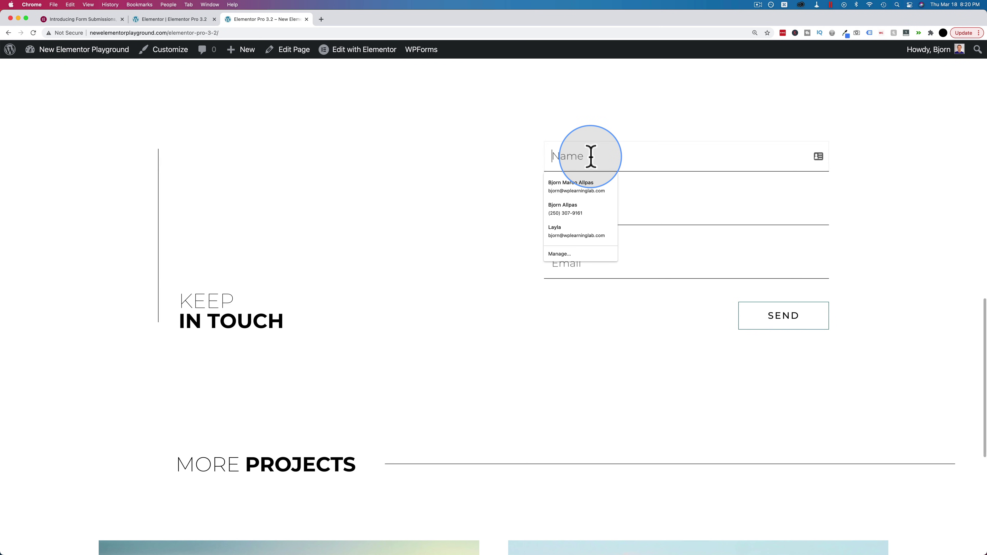
type("Bjorn")
key("Tab")
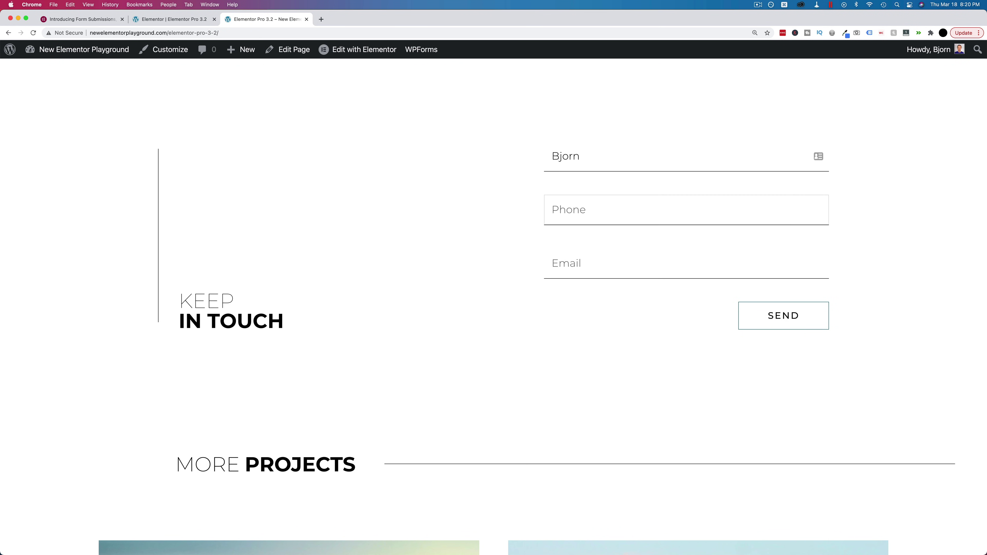
type("12345677899")
key("Tab")
left_click(791, 315)
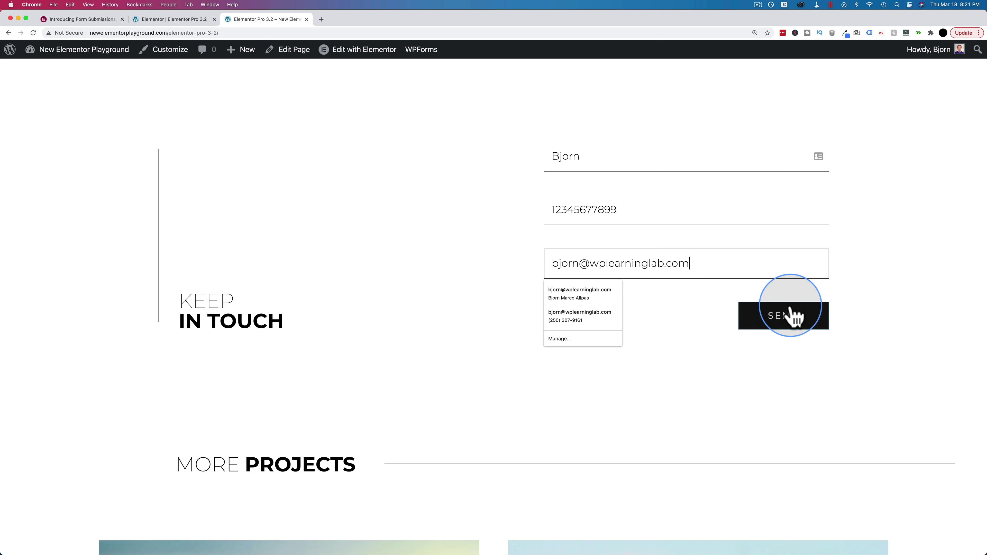
Highlight the success confirmation, then go to the WordPress Dashboard
left_click_drag(567, 340, 717, 353)
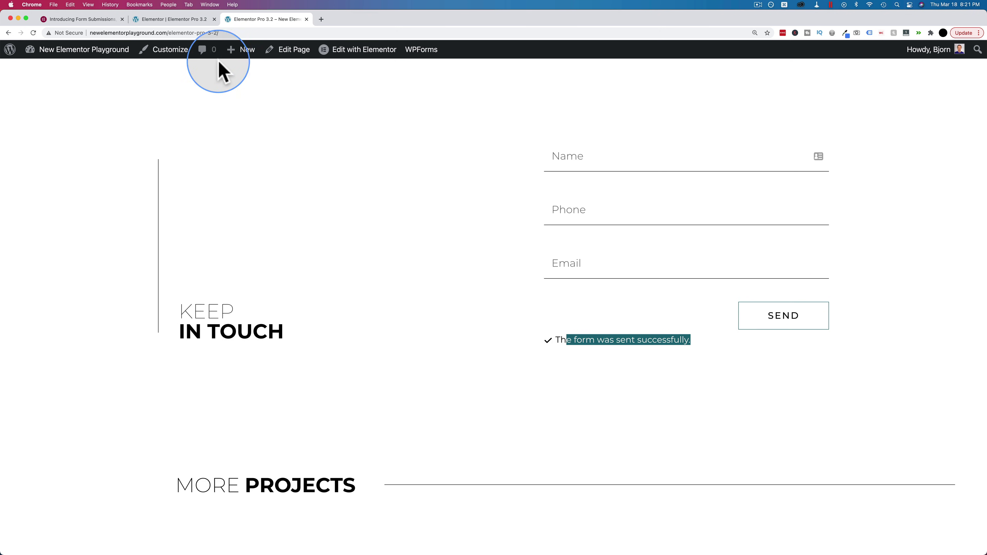
mouse_move(78, 50)
left_click(48, 69)
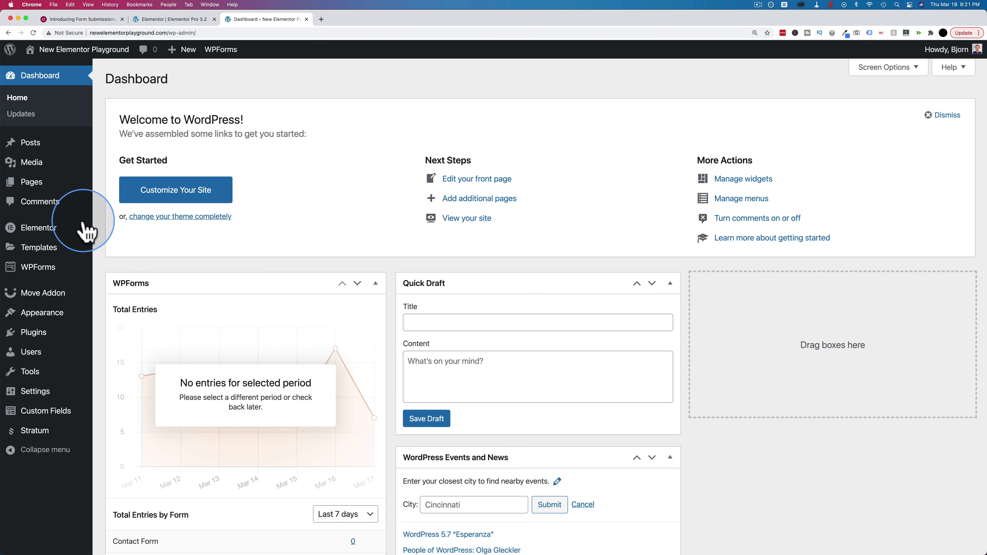
View Submission #2's details under Elementor > Submissions, then return to the editor tab
mouse_move(49, 227)
left_click(105, 248)
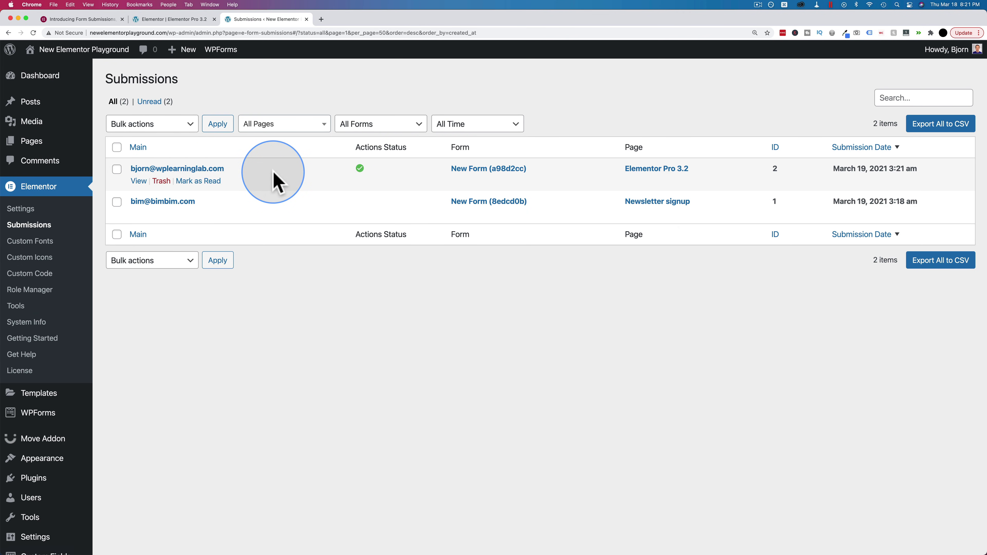
left_click(139, 181)
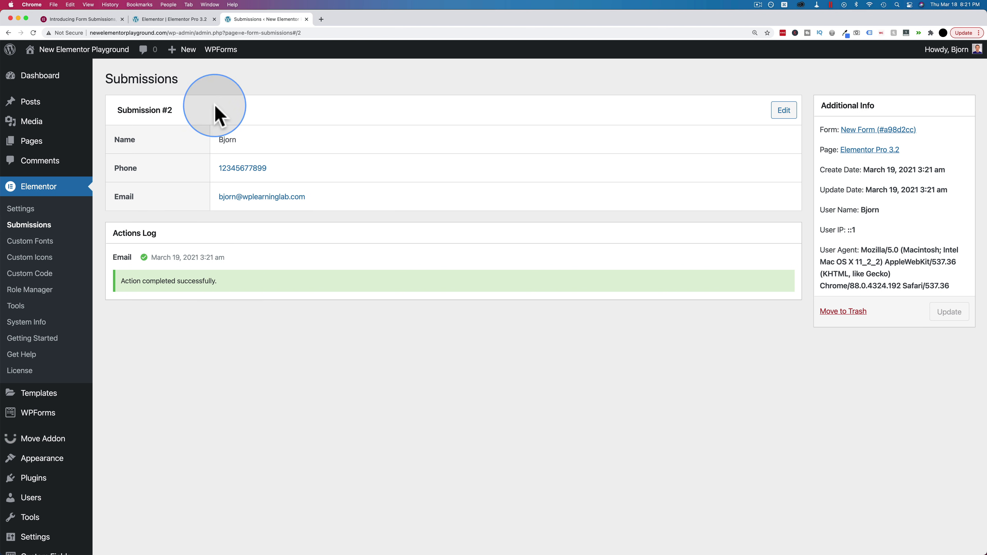
left_click(181, 20)
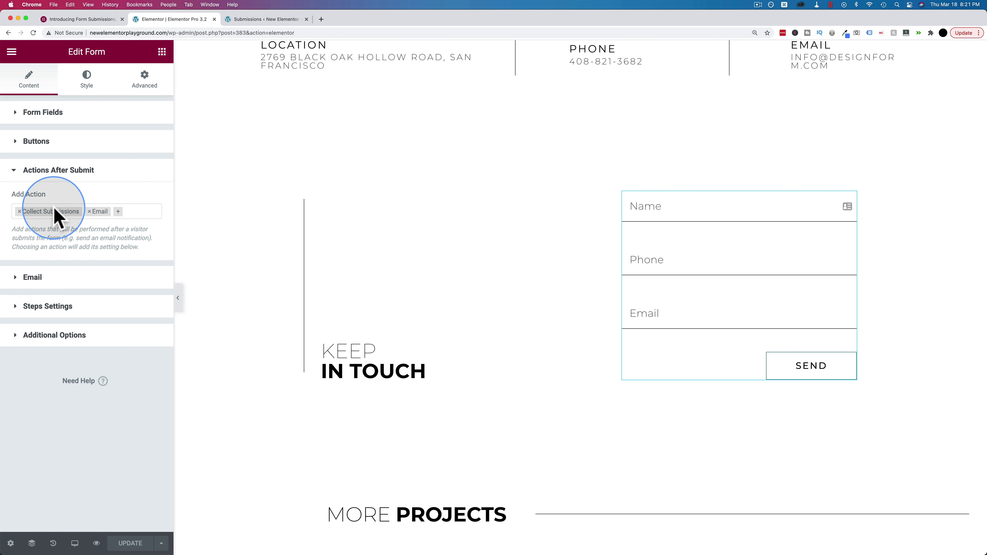
Browse the Add Action dropdown's after-submit actions, then return to the Submission #2 page
left_click(253, 23)
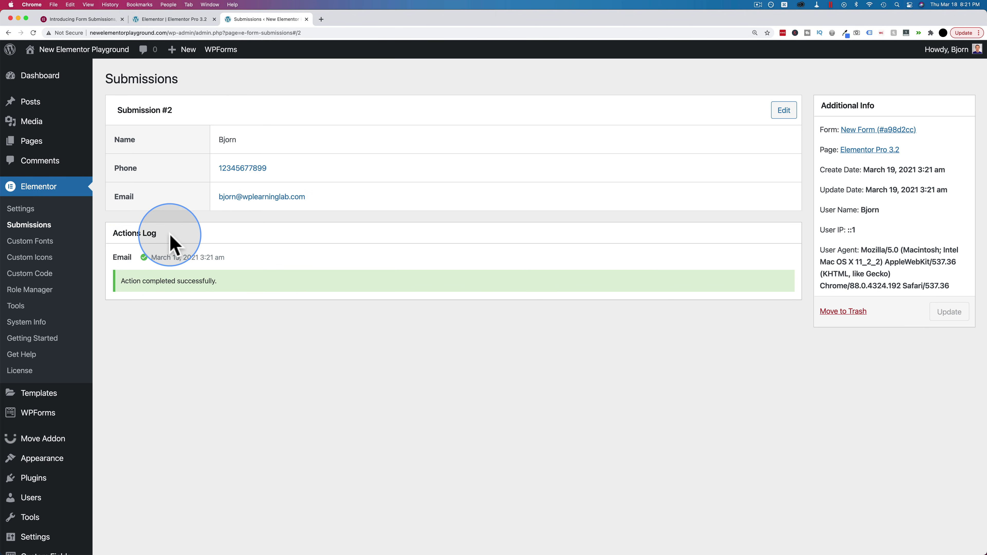
left_click(174, 21)
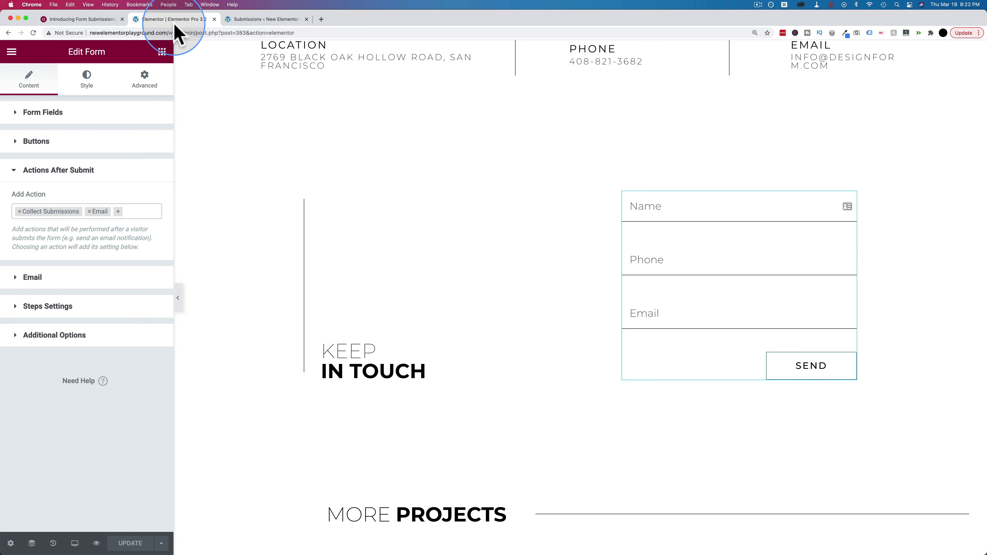
left_click(143, 212)
scroll(75, 248, "down", 5)
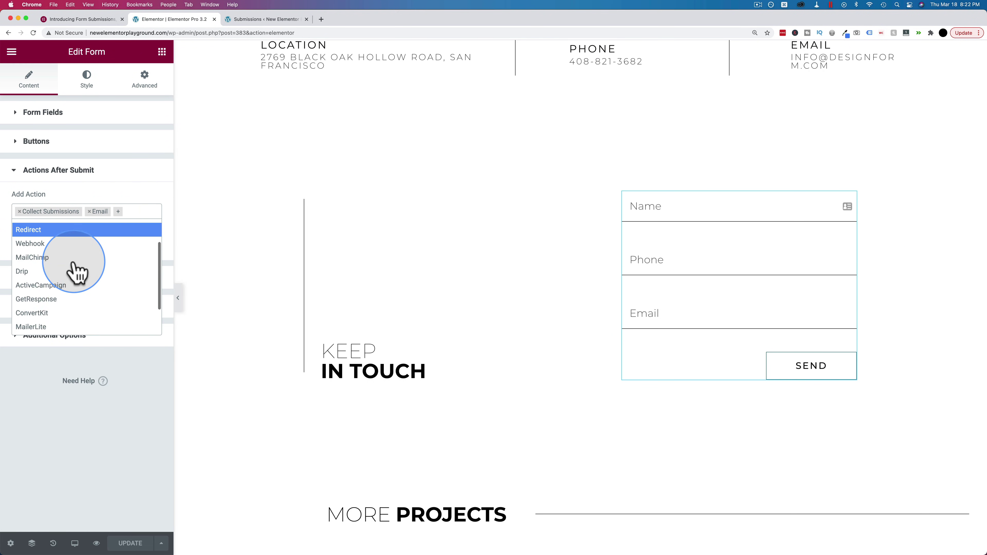
left_click(265, 20)
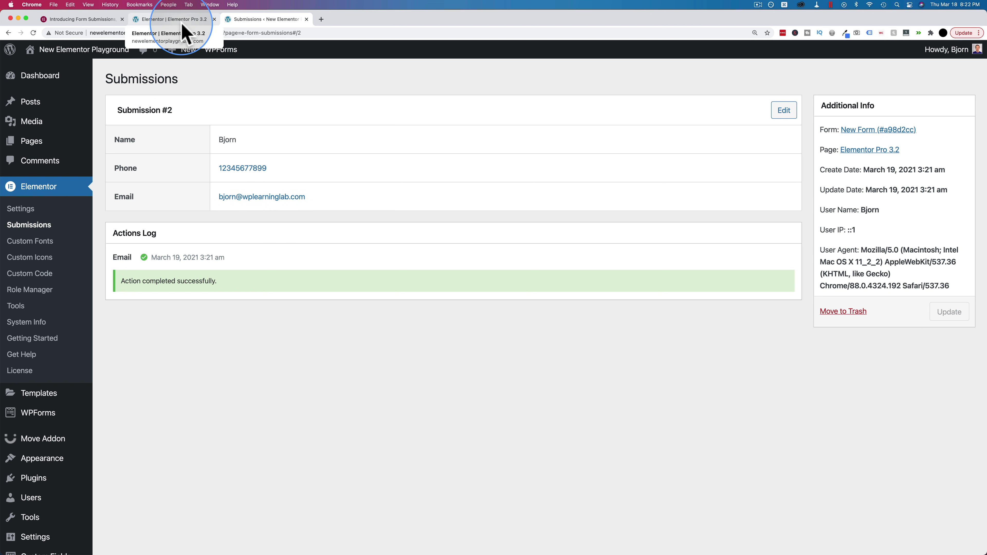
View the Newsletter signup submission #1, return to the list, then back to the editor
left_click(26, 226)
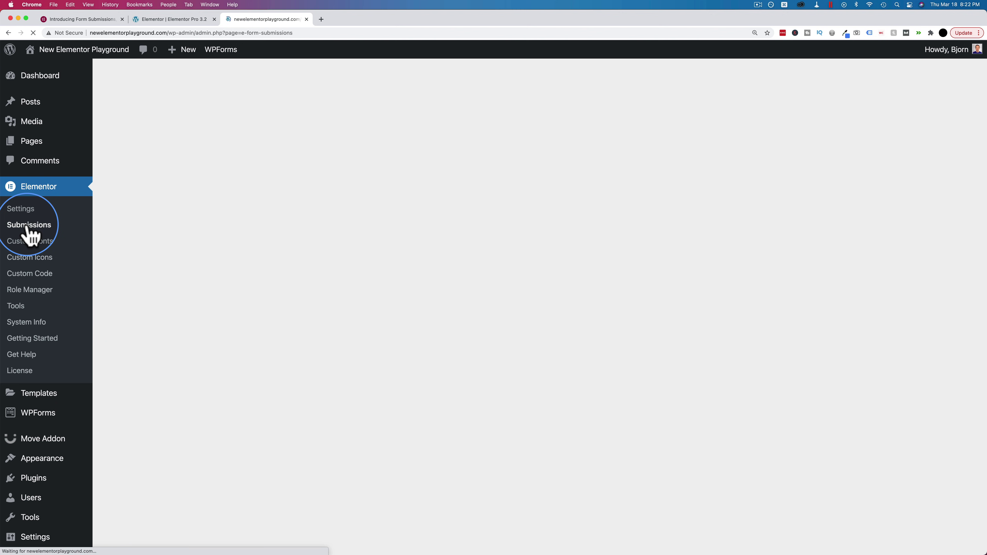
left_click(133, 216)
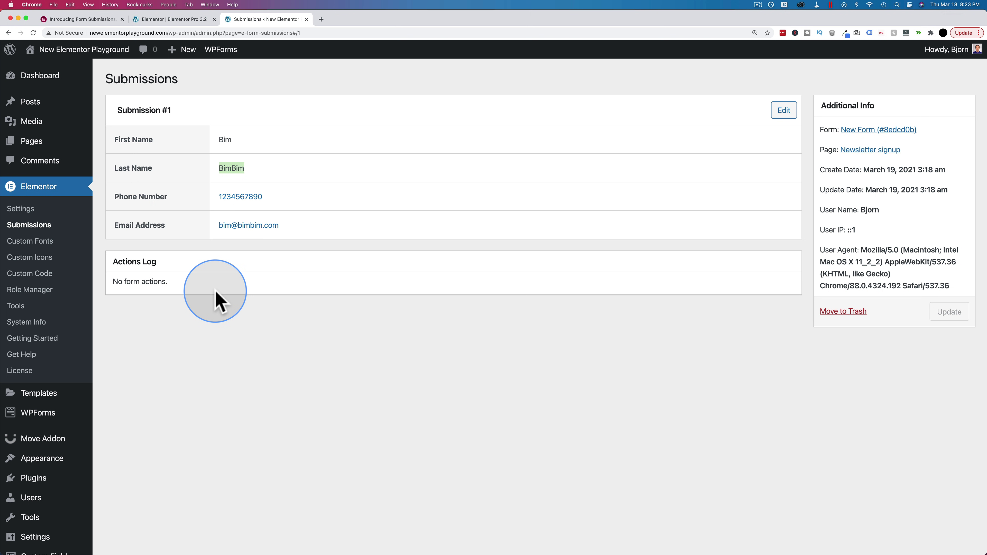
left_click(62, 225)
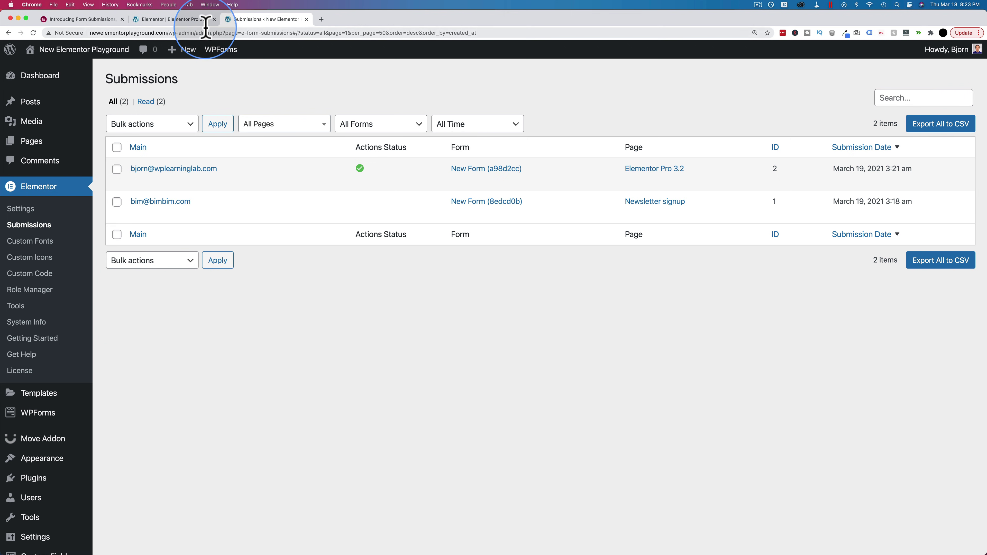
left_click(191, 20)
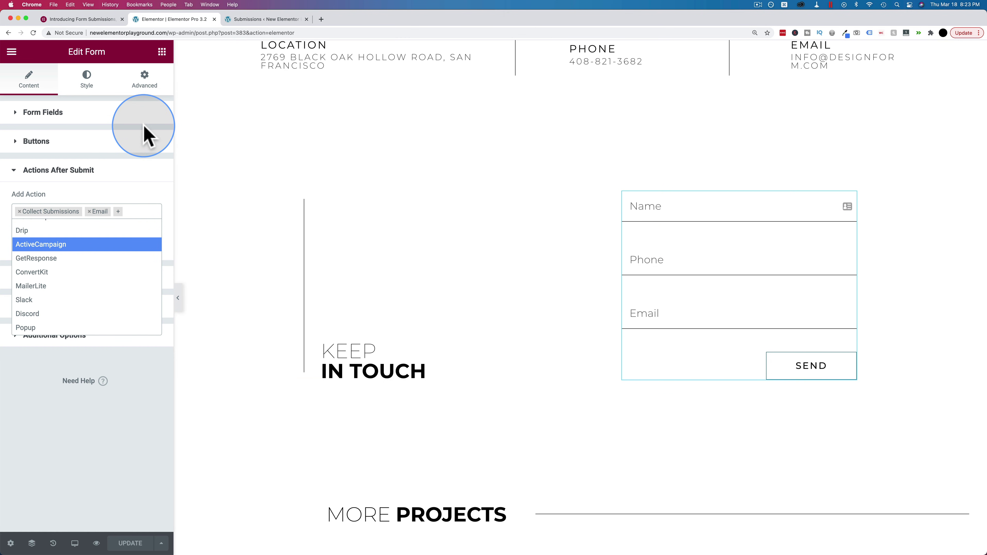
Select the 'New Form' form name in the editor, then go to the Submissions list
left_click(35, 114)
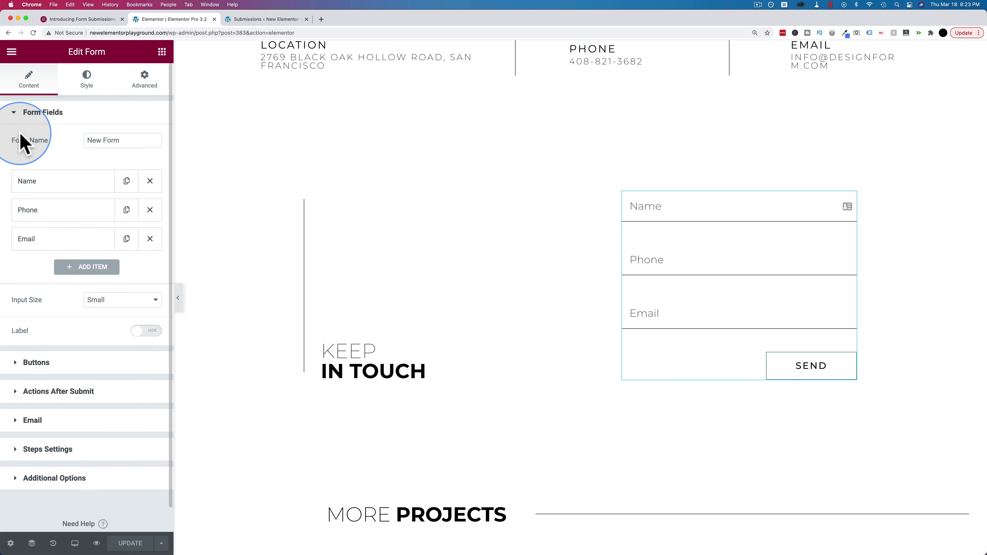
left_click_drag(121, 140, 57, 150)
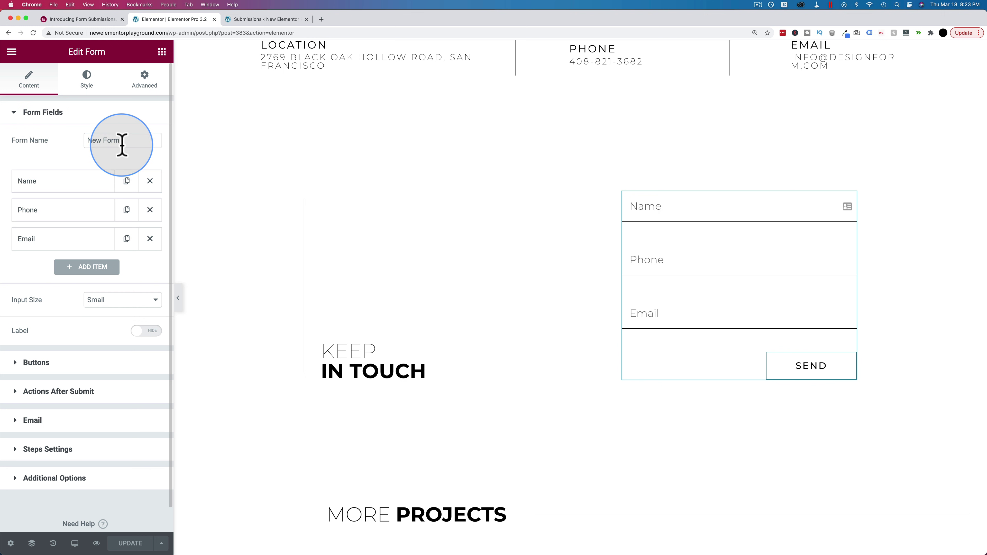
left_click_drag(122, 141, 80, 149)
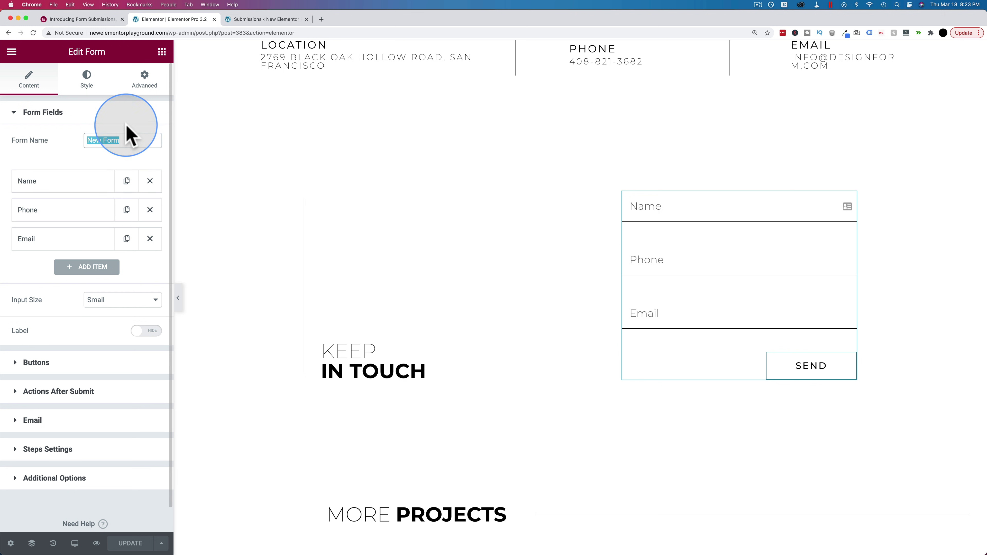
left_click(249, 19)
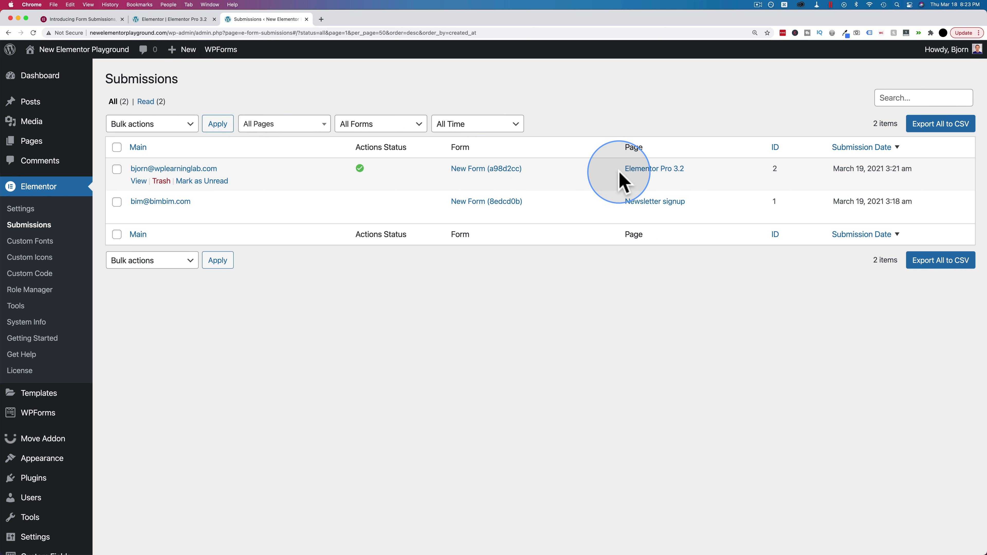
Filter submissions to the Elementor Pro 3.2 page via an 'ele' search, then reset to All Pages
left_click_drag(621, 171, 701, 181)
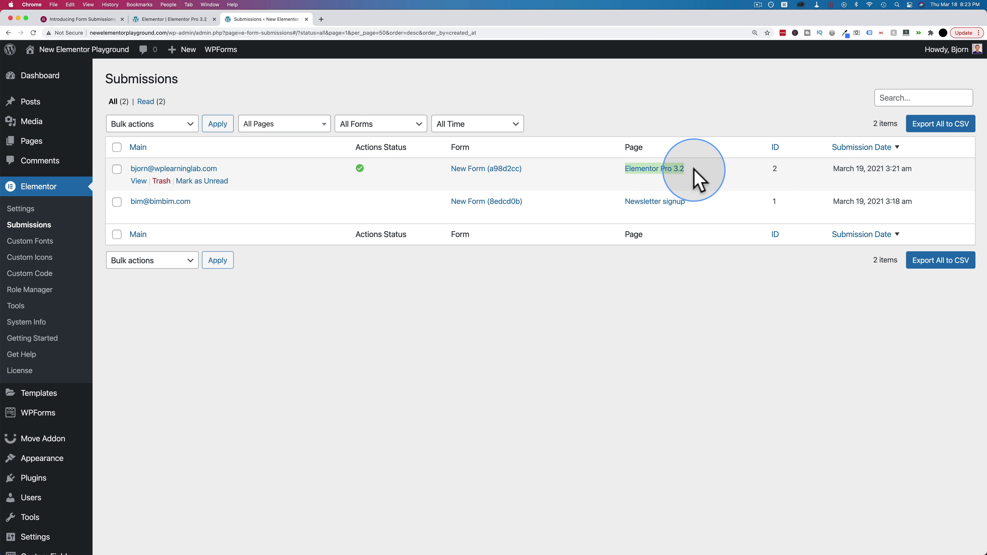
left_click(699, 210)
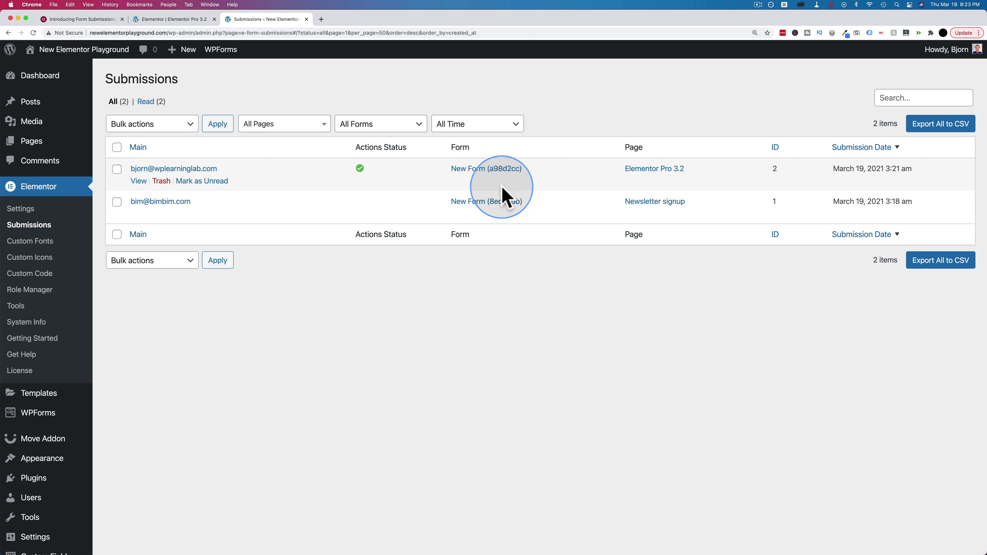
left_click(306, 123)
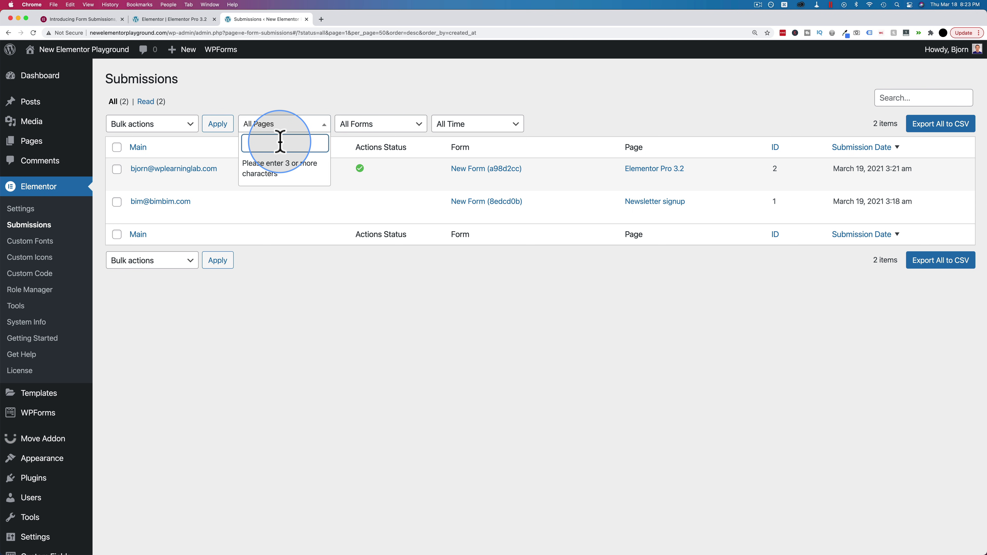
type("ele")
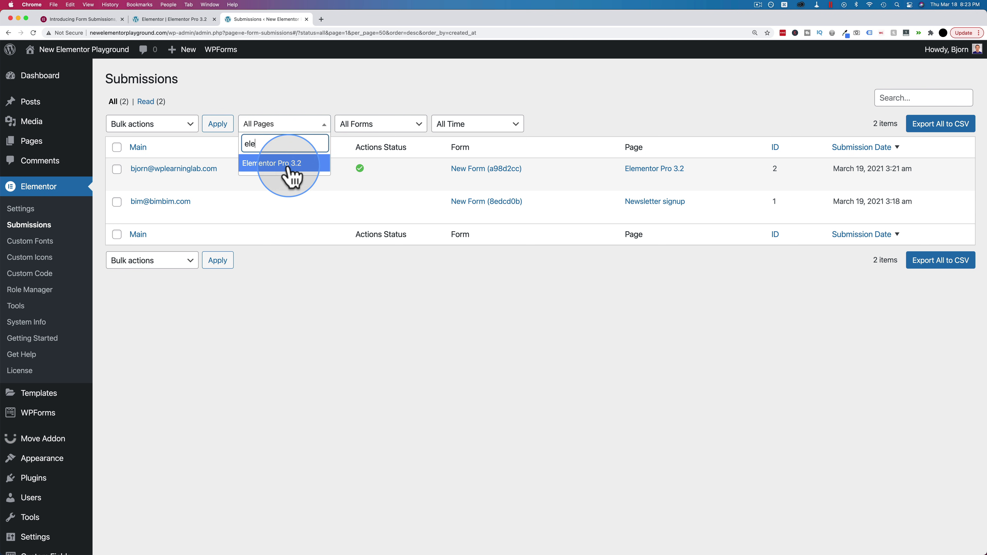
left_click(255, 164)
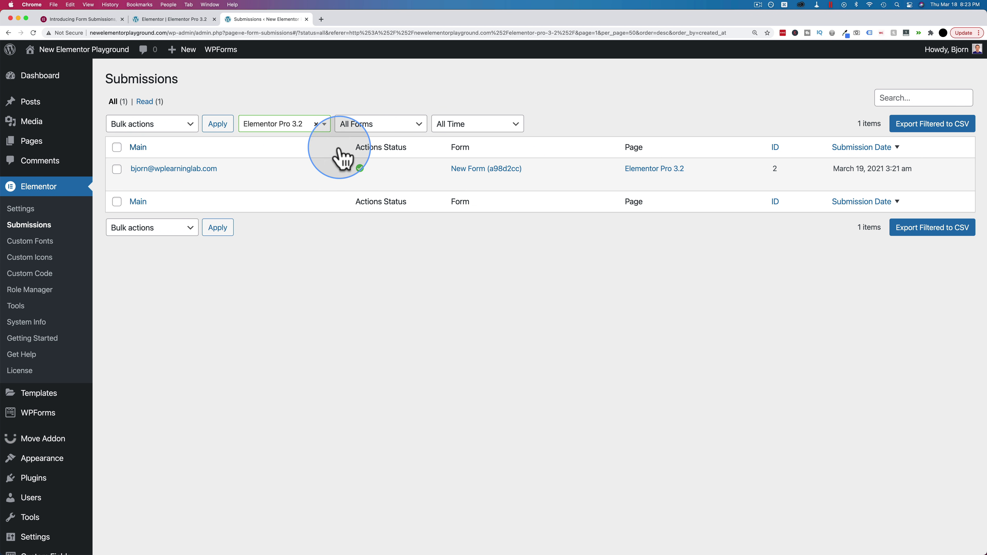
left_click(316, 124)
Filter by New Form (a98d2cc), reset to All Forms, then pick a Custom date range
left_click(377, 134)
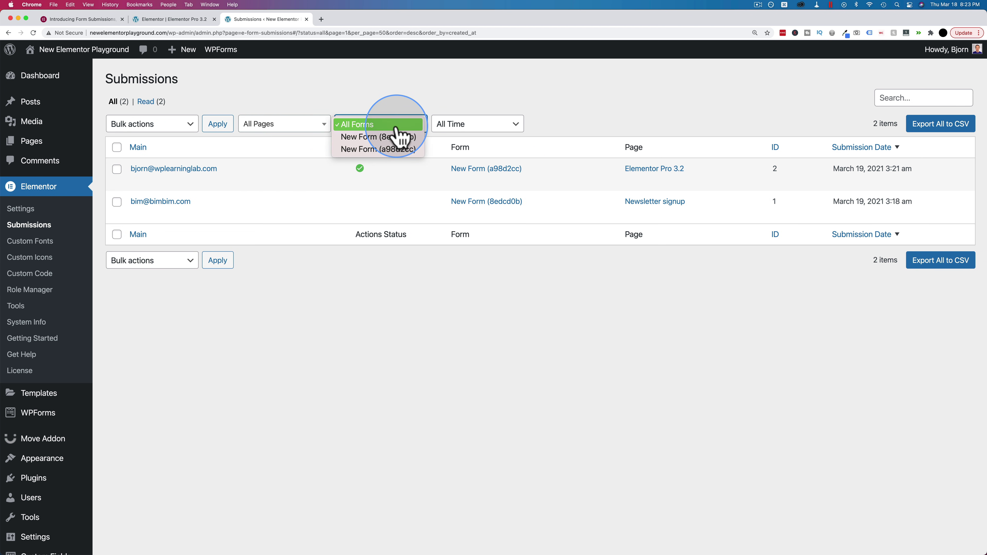
left_click(387, 149)
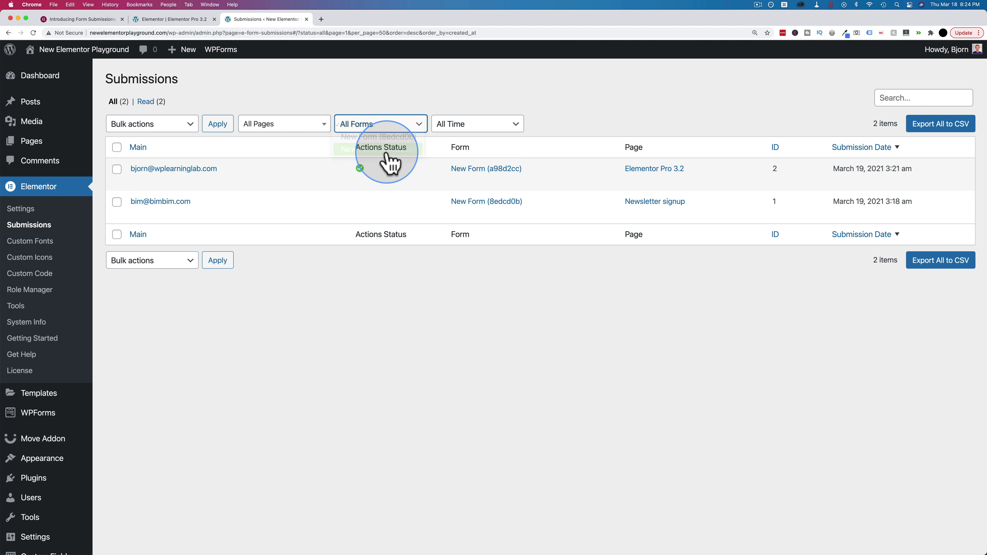
left_click(390, 127)
left_click(372, 99)
left_click(501, 124)
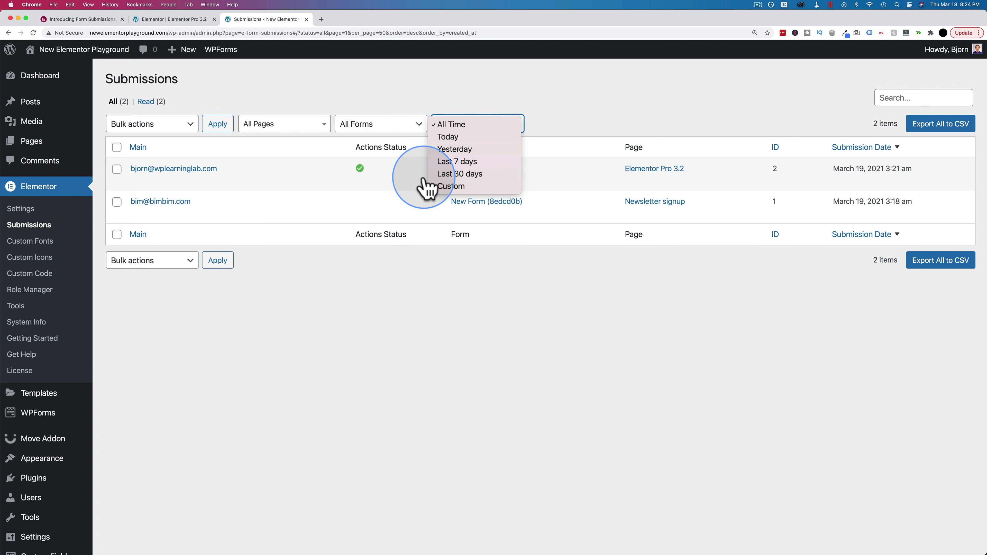
left_click(452, 186)
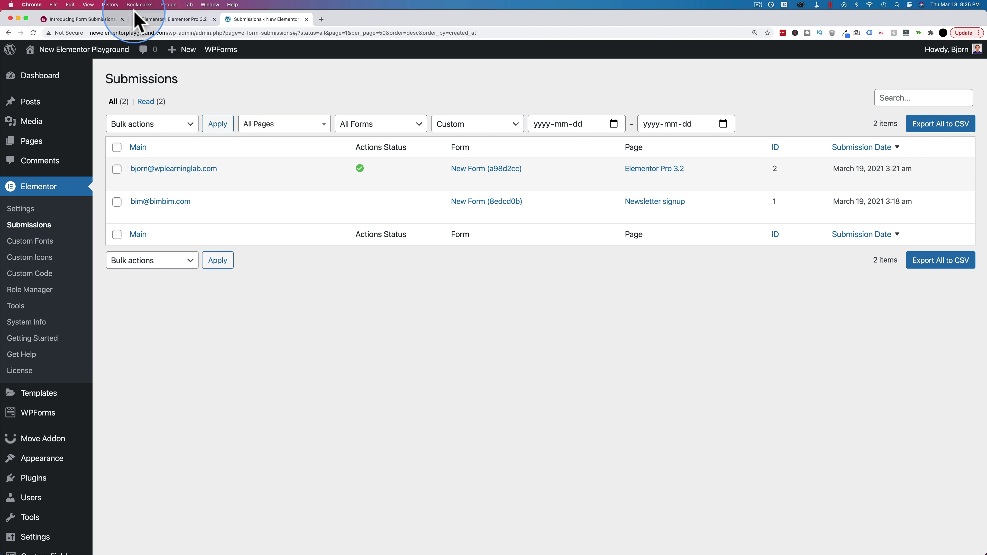
Highlight the GDPR-compliance fun fact in the blog post, then return to the editor
left_click(103, 19)
scroll(212, 351, "down", 15)
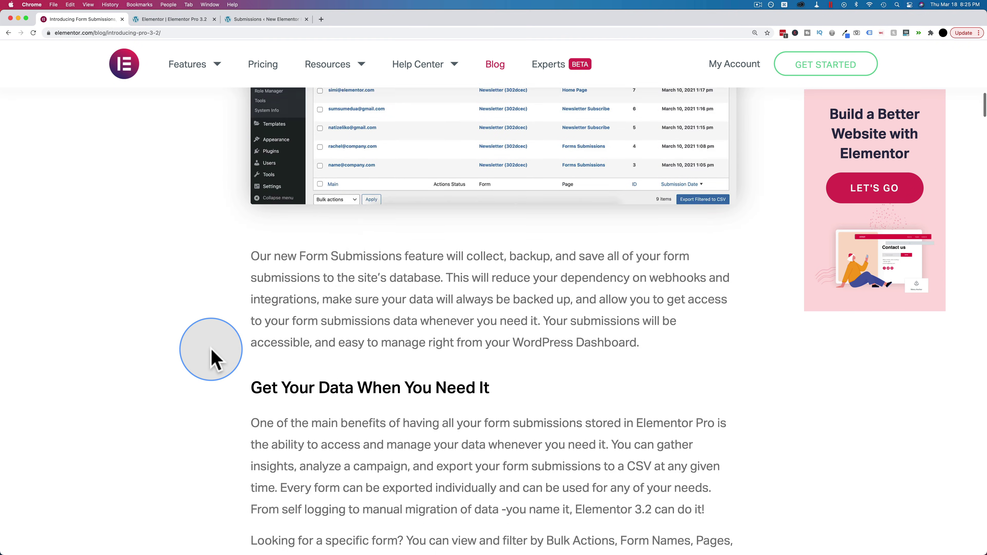
scroll(212, 350, "down", 5)
scroll(212, 350, "up", 3)
left_click_drag(315, 311, 708, 314)
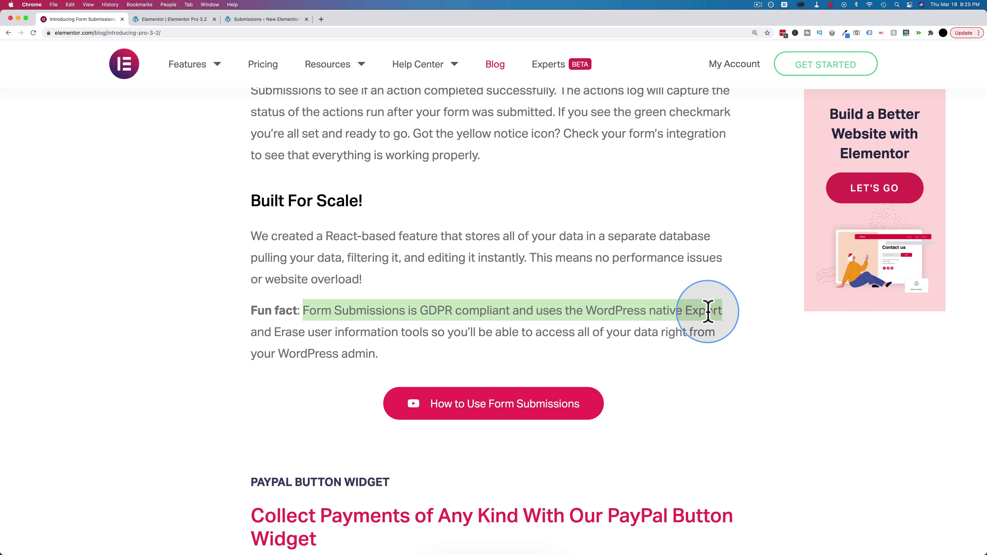
left_click(172, 20)
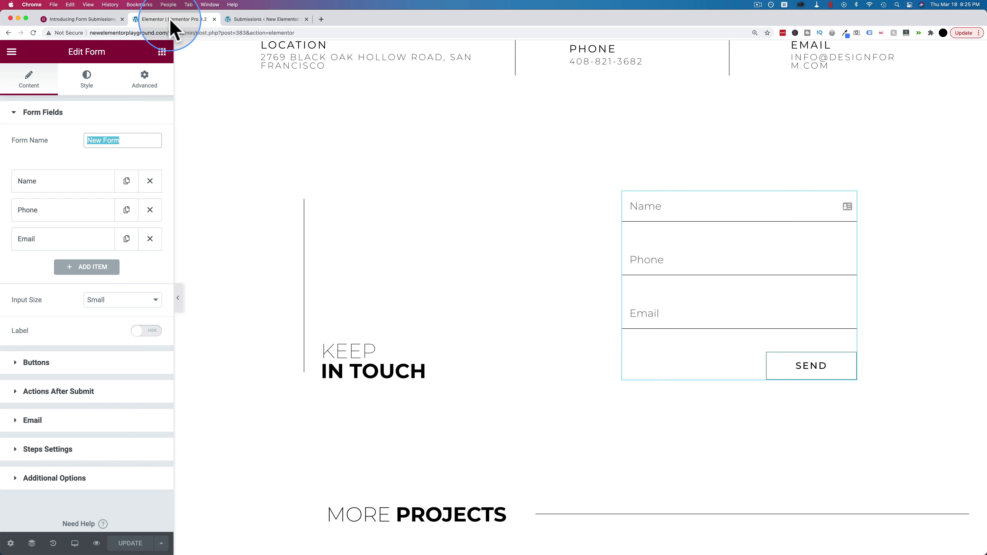
left_click(268, 21)
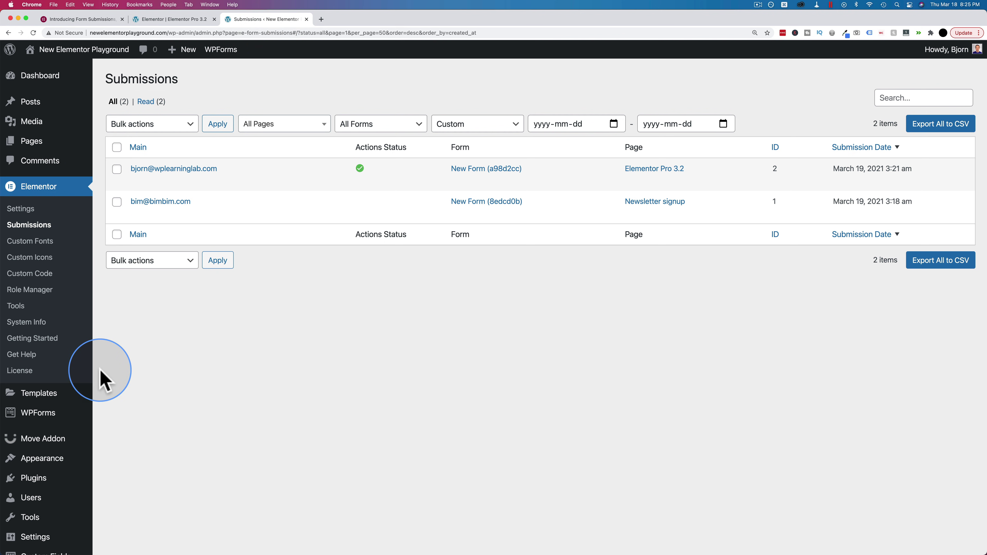
mouse_move(58, 448)
scroll(58, 447, "down", 2)
mouse_move(31, 459)
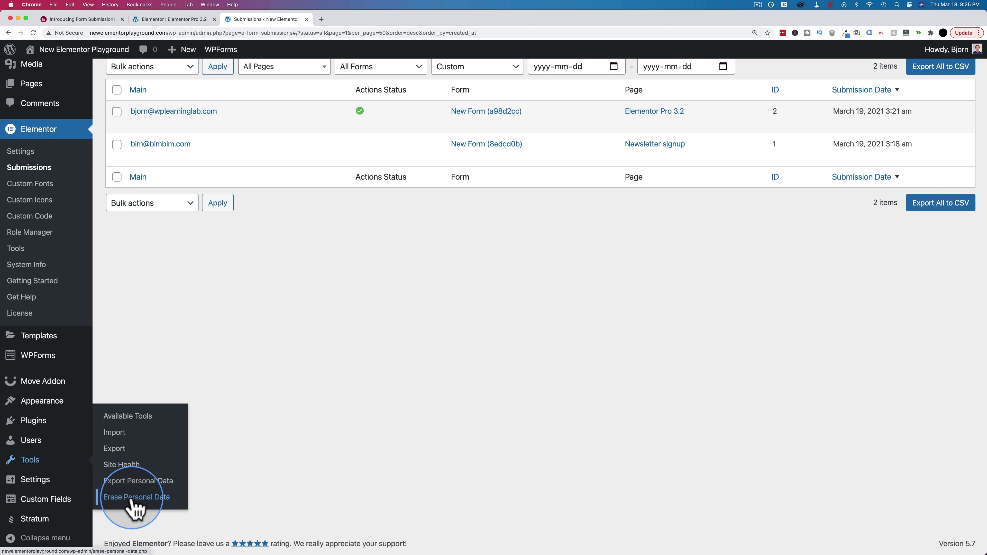
scroll(361, 103, "up", 2)
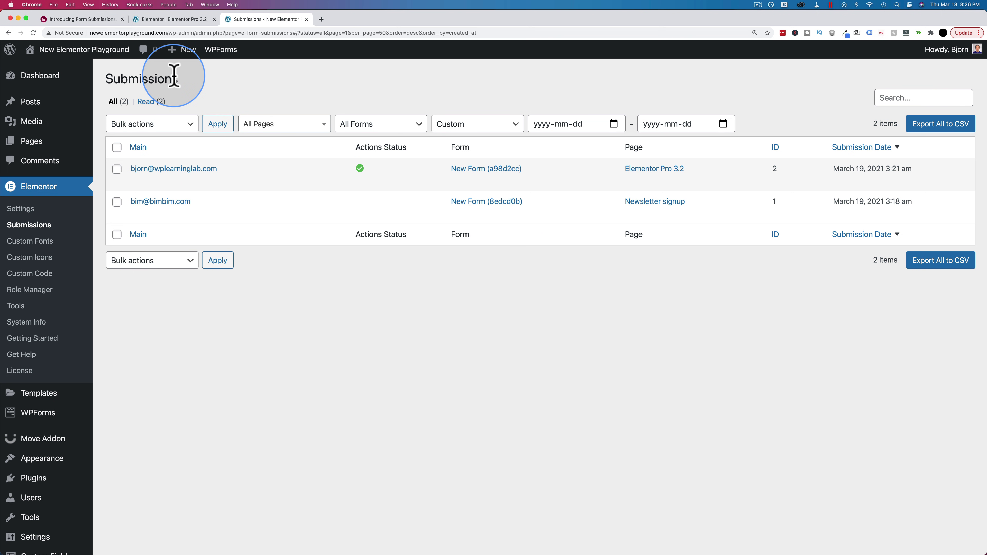
left_click(68, 19)
scroll(241, 211, "down", 10)
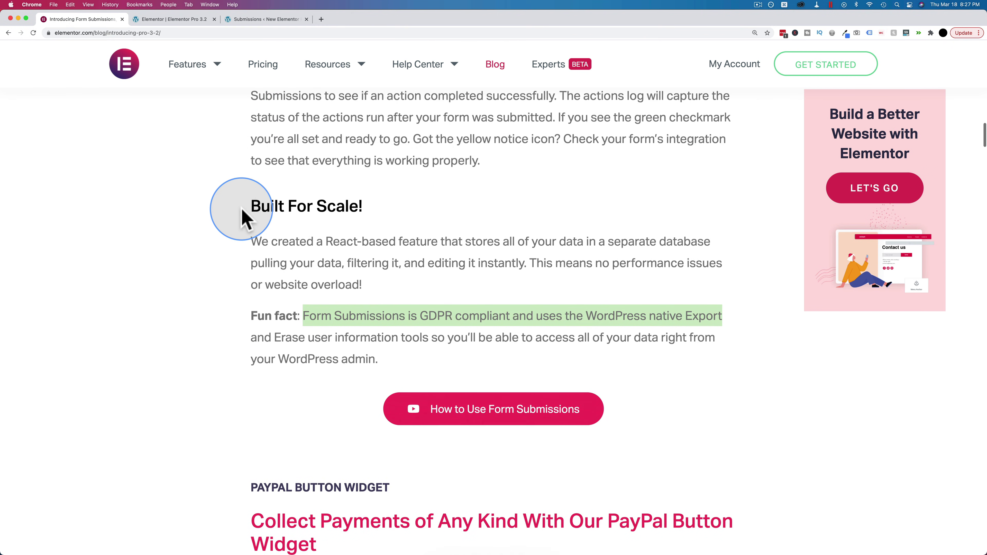
scroll(243, 218, "down", 3)
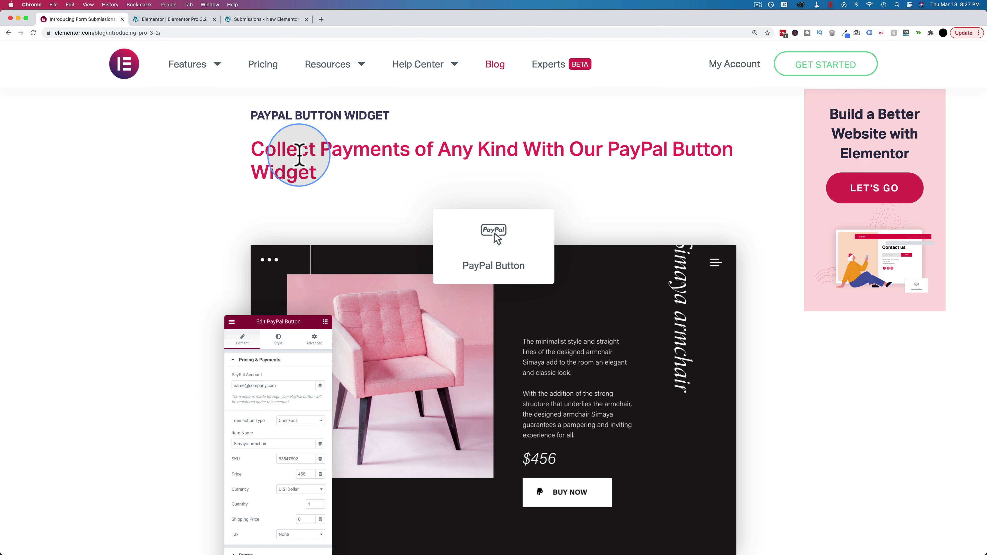
left_click(170, 23)
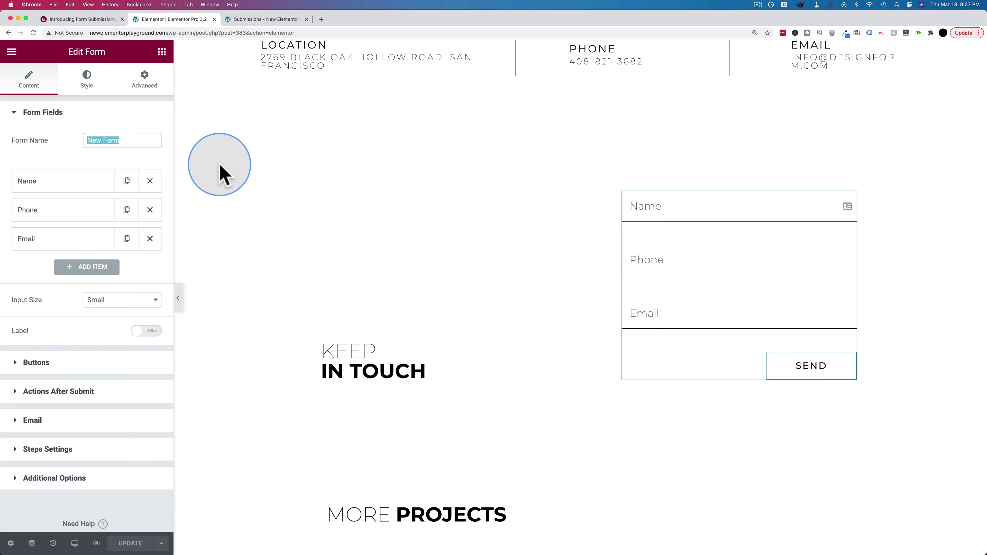
Search widgets for 'payp' and drop the PayPal Button under the PHONE column
scroll(227, 222, "up", 8)
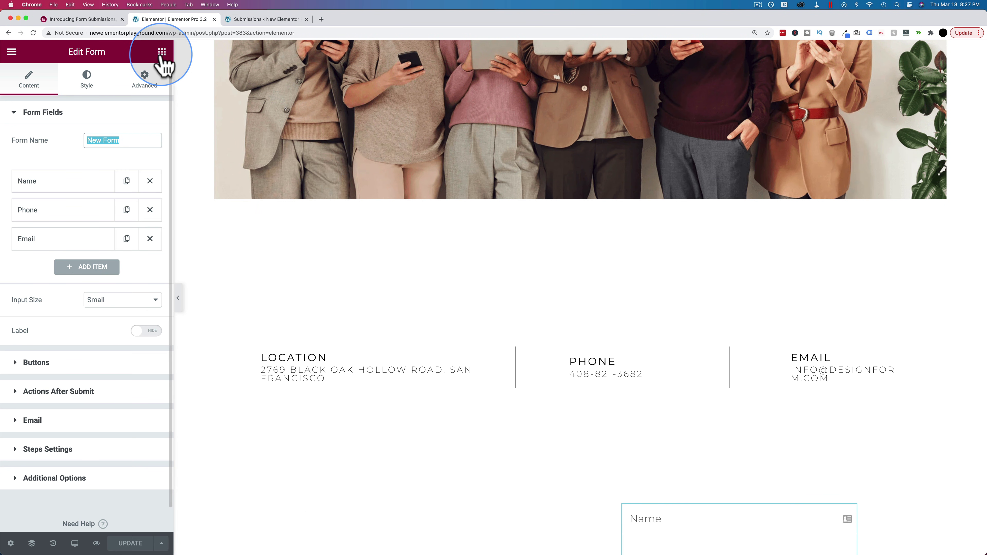
left_click(162, 53)
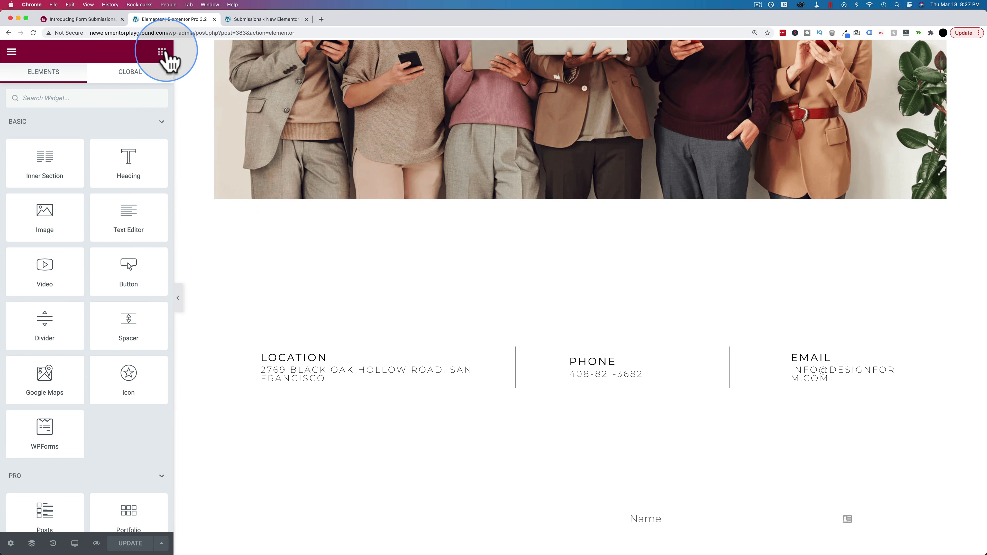
left_click(99, 98)
type("payp")
left_click_drag(46, 133, 604, 382)
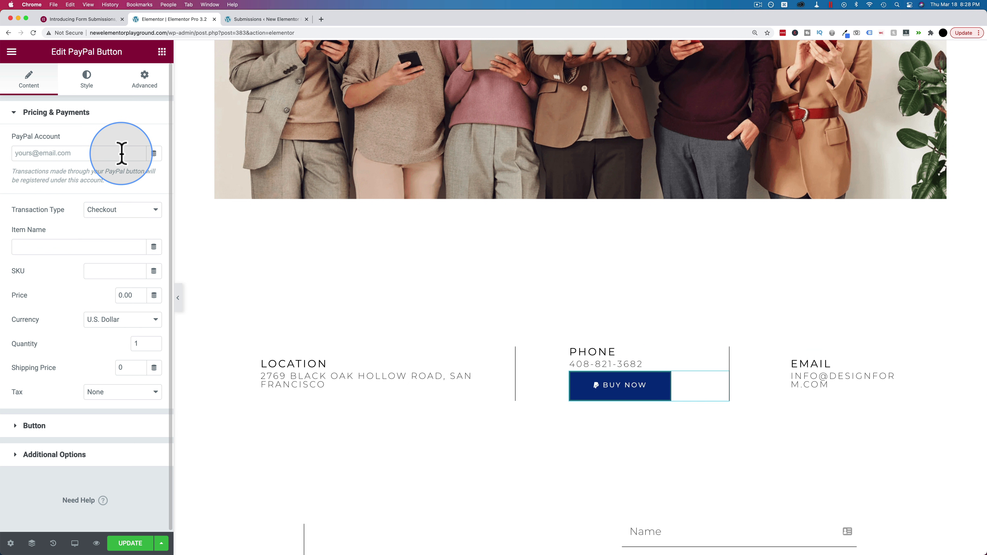
left_click(123, 211)
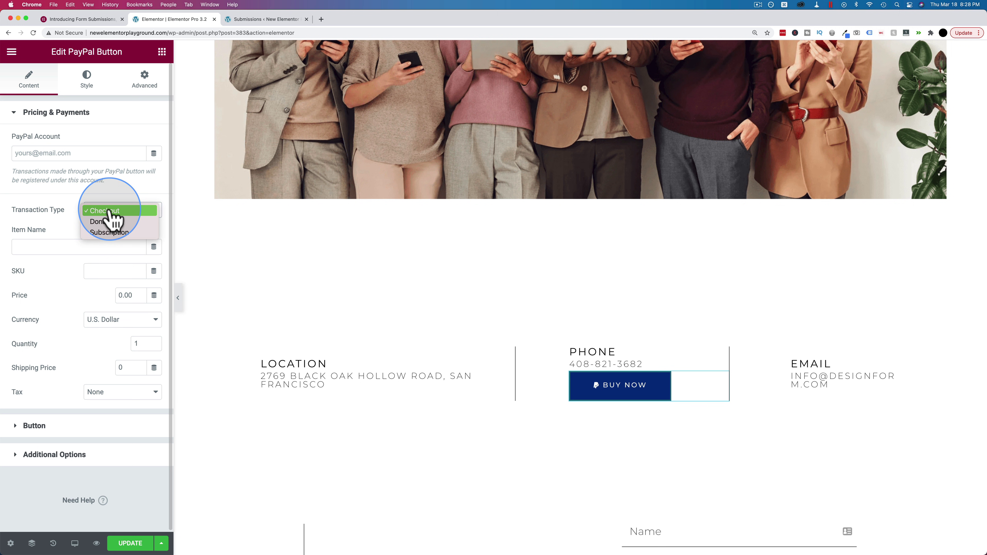
left_click(96, 210)
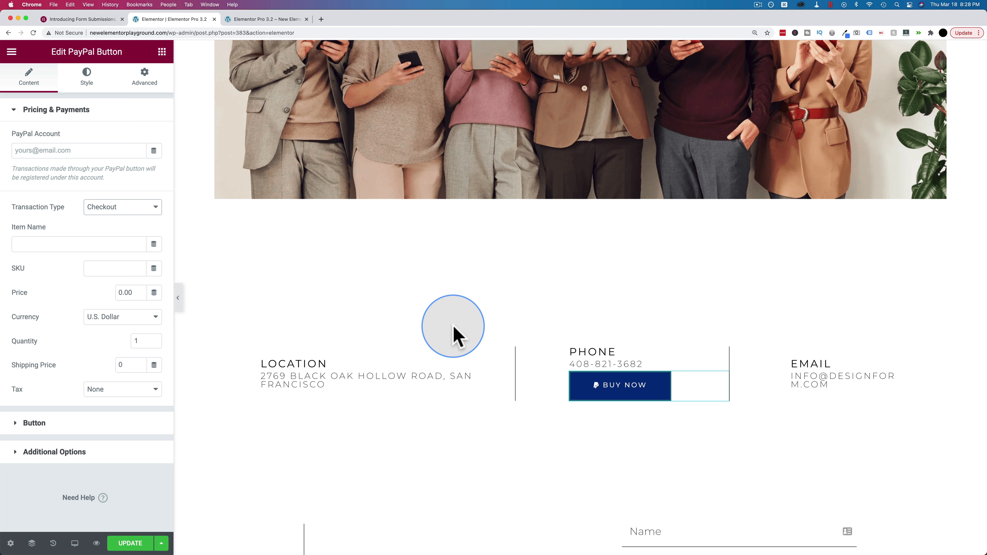
Name the PayPal item 'One-on-one Coaching' with SKU 12e4123-23 and price 1
left_click(84, 245)
type("One-on-one Coaching")
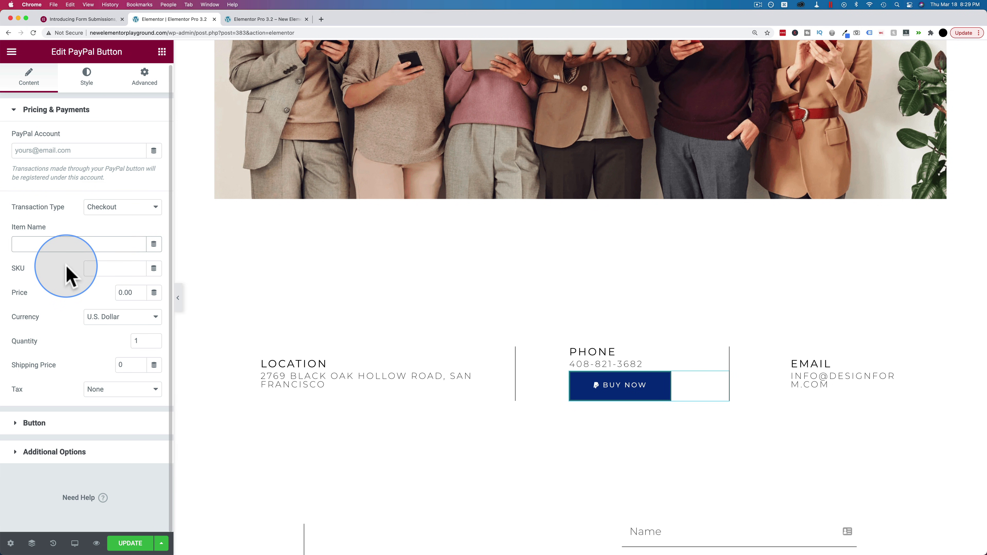
left_click(92, 270)
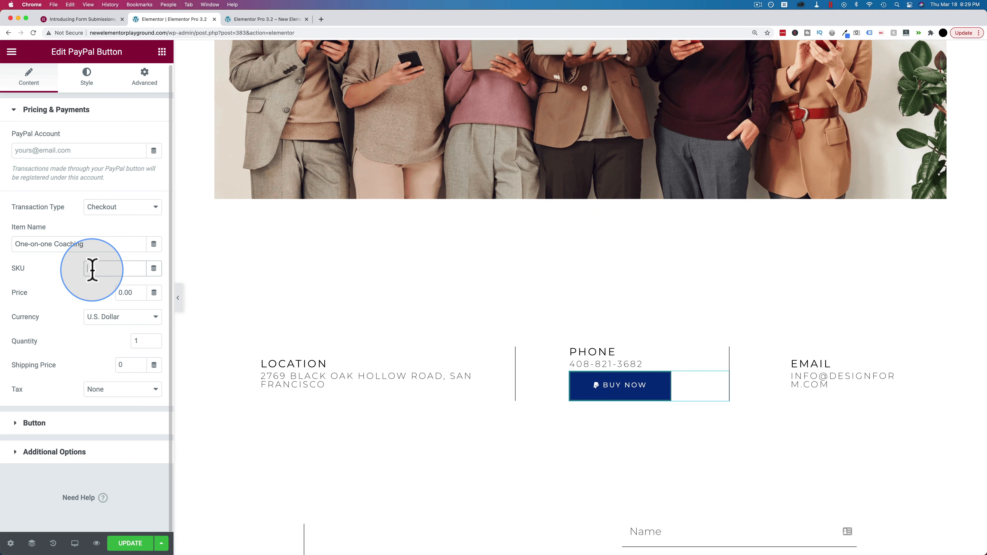
type("1234123-23")
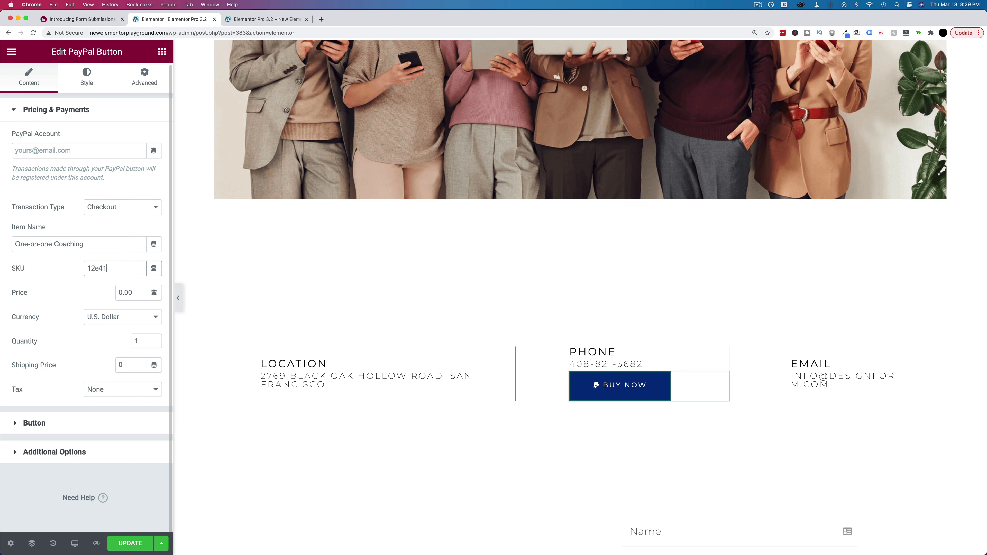
left_click(128, 279)
left_click(132, 292)
type("1")
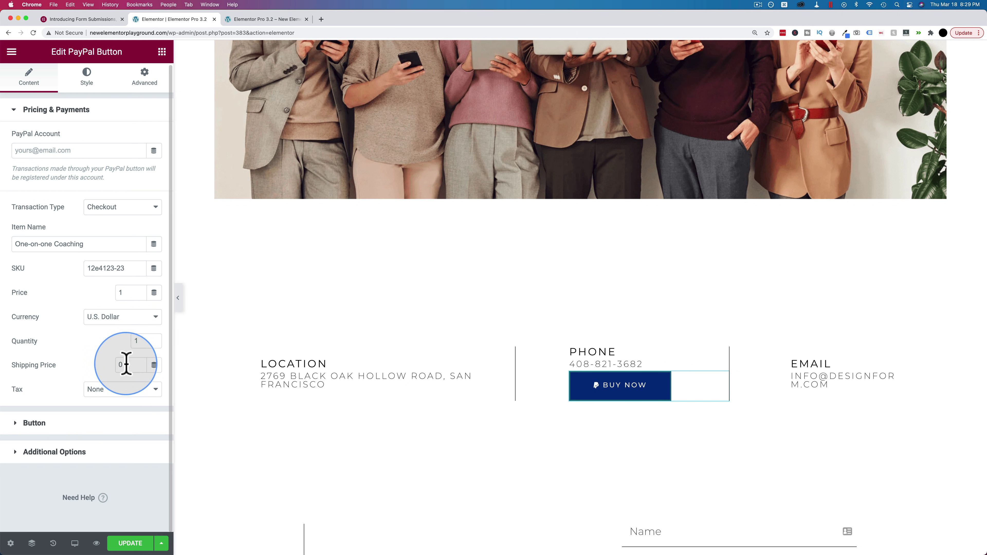
Set the item's tax type to Percentage
left_click(88, 393)
left_click(99, 403)
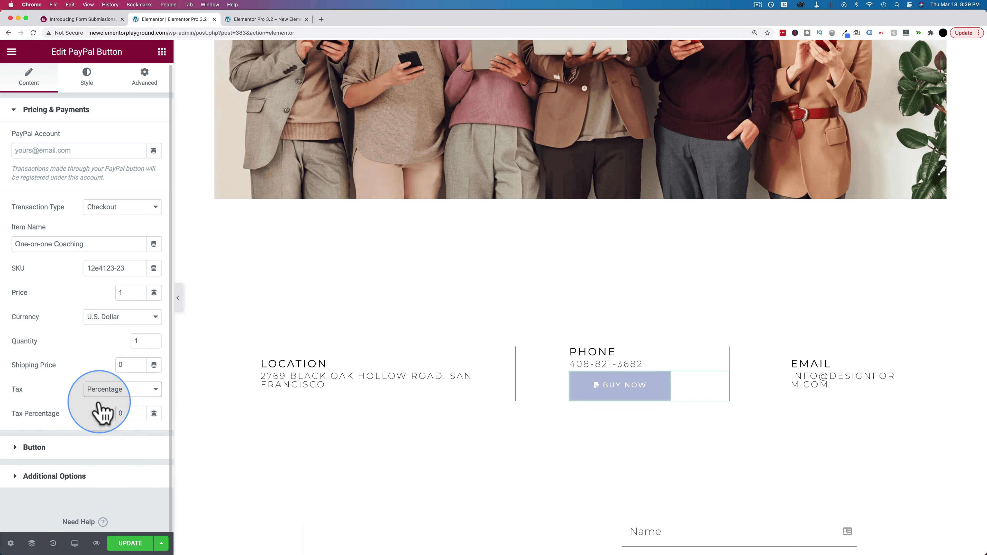
scroll(54, 393, "down", 1)
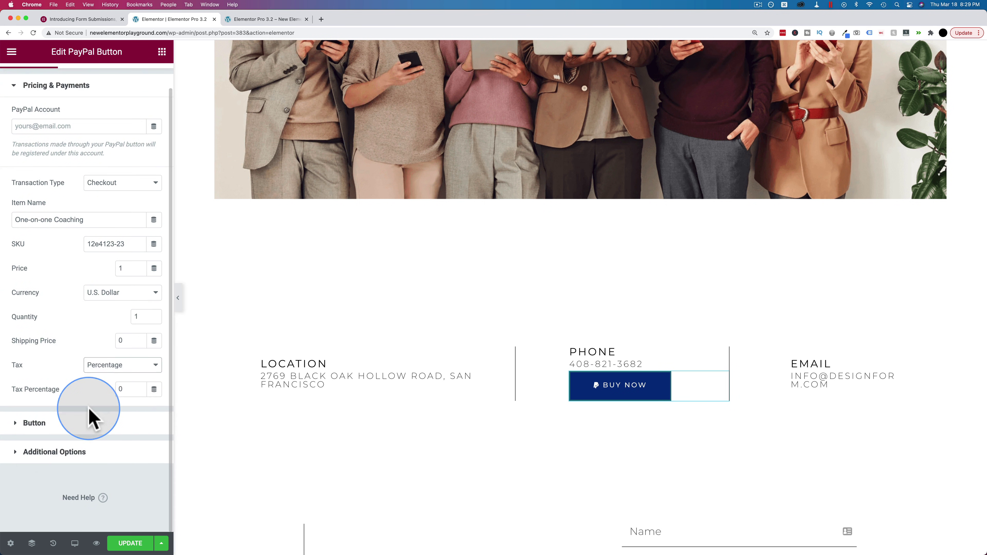
left_click(82, 422)
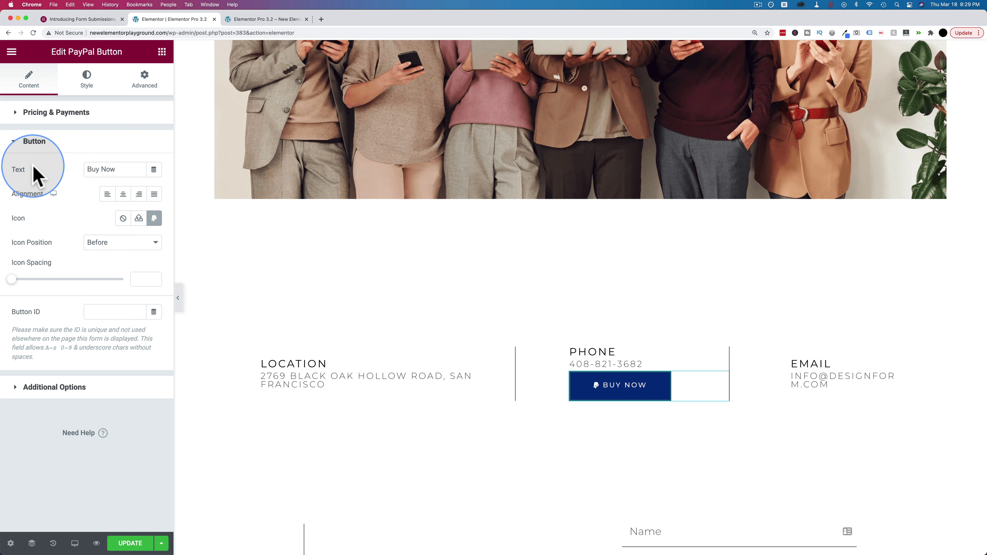
In Additional Options, review redirect and sandbox settings and switch Custom Messages to Yes
left_click_drag(112, 170, 73, 176)
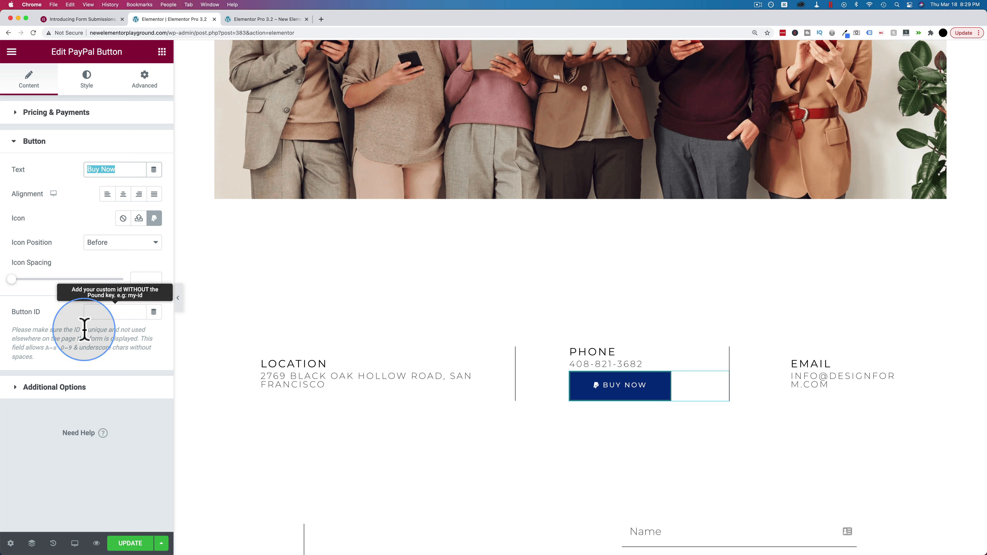
left_click(64, 387)
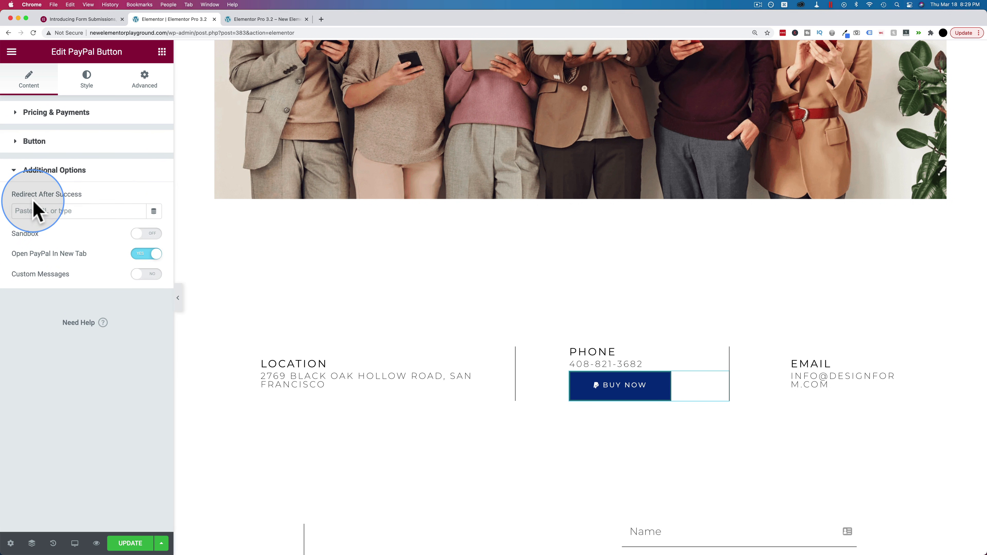
left_click(45, 211)
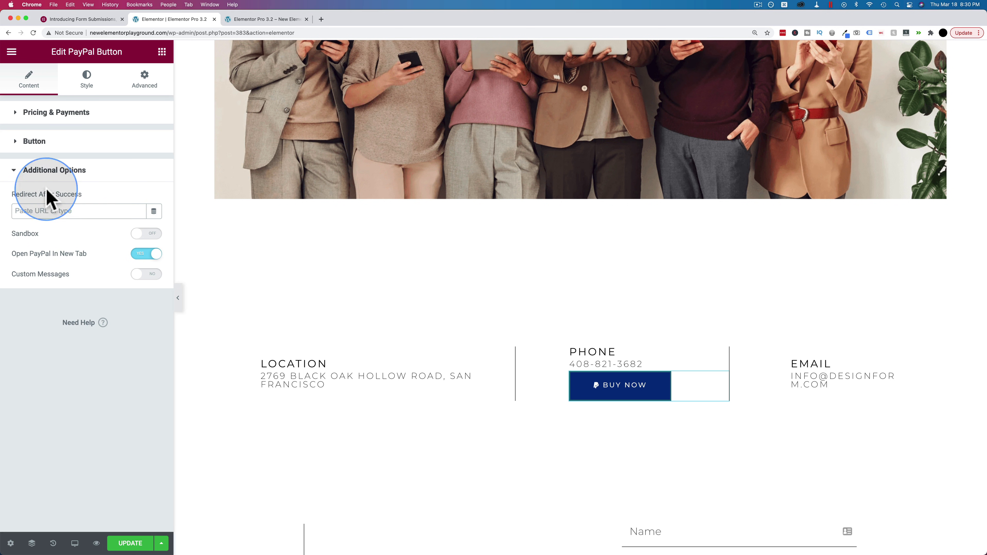
left_click(138, 235)
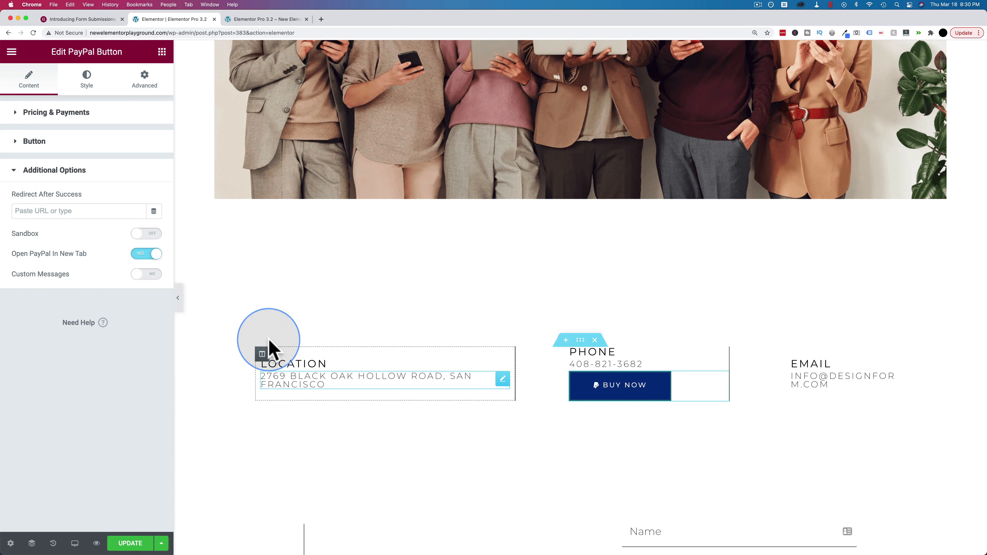
left_click(144, 275)
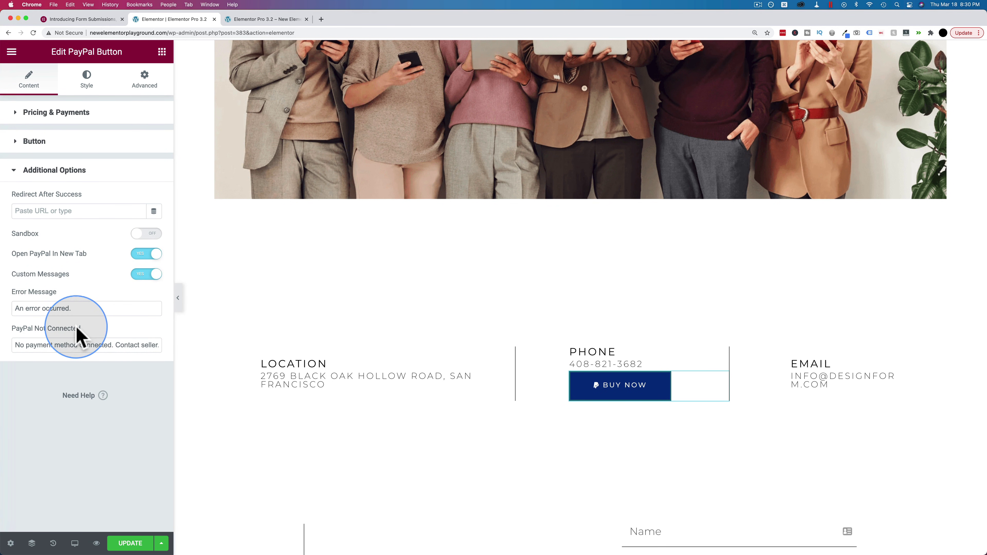
Check the button's Style and Advanced settings, then return to Content
left_click(87, 82)
left_click(143, 89)
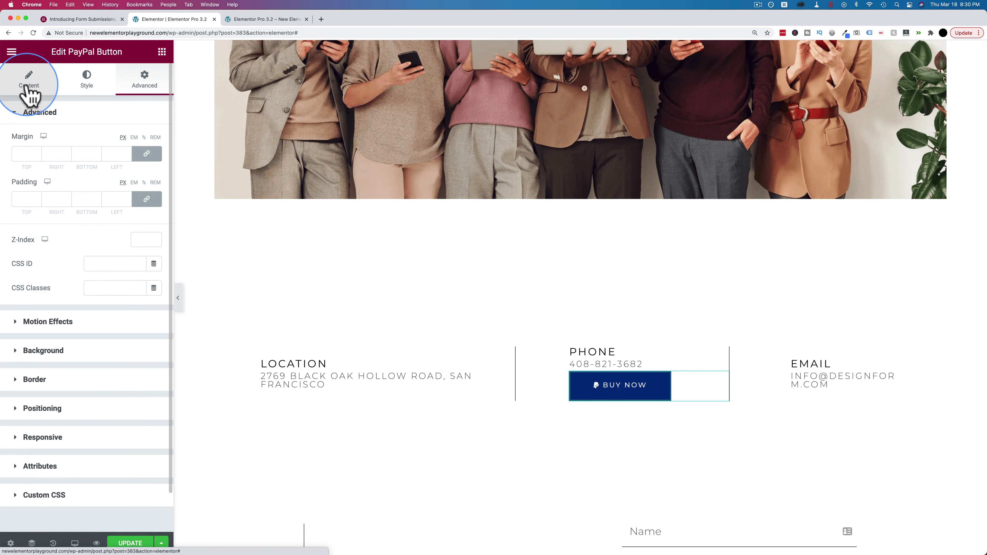
left_click(27, 92)
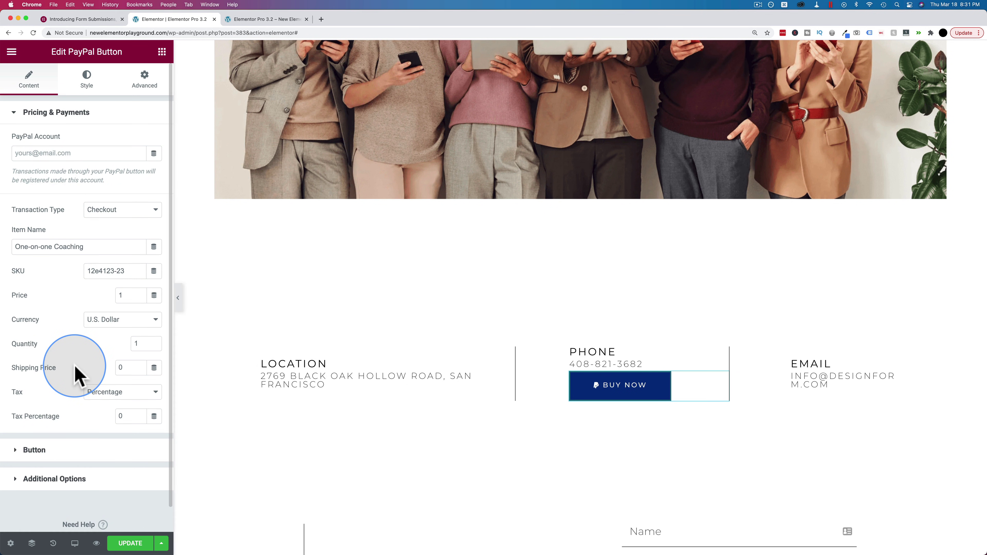
Change the transaction type from Subscription to Donation with a Fixed donation amount
scroll(76, 368, "down", 2)
left_click(117, 182)
left_click(99, 216)
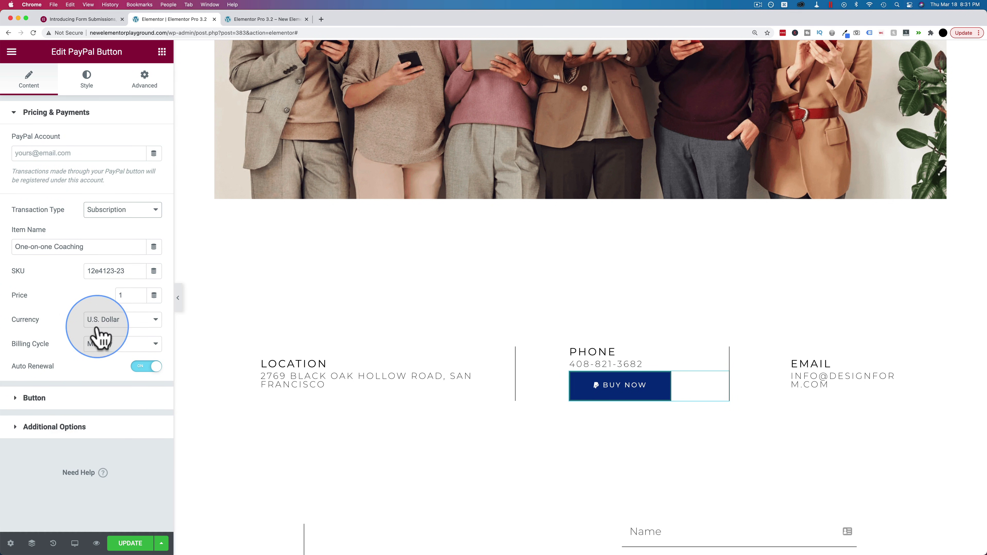
left_click(89, 397)
left_click(80, 114)
left_click(129, 211)
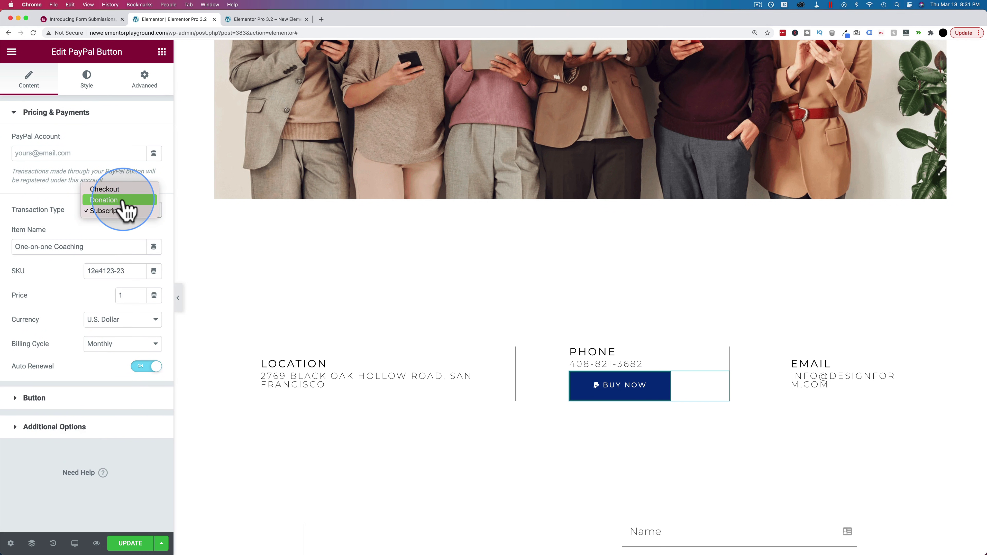
left_click(123, 201)
left_click(132, 297)
left_click(81, 297)
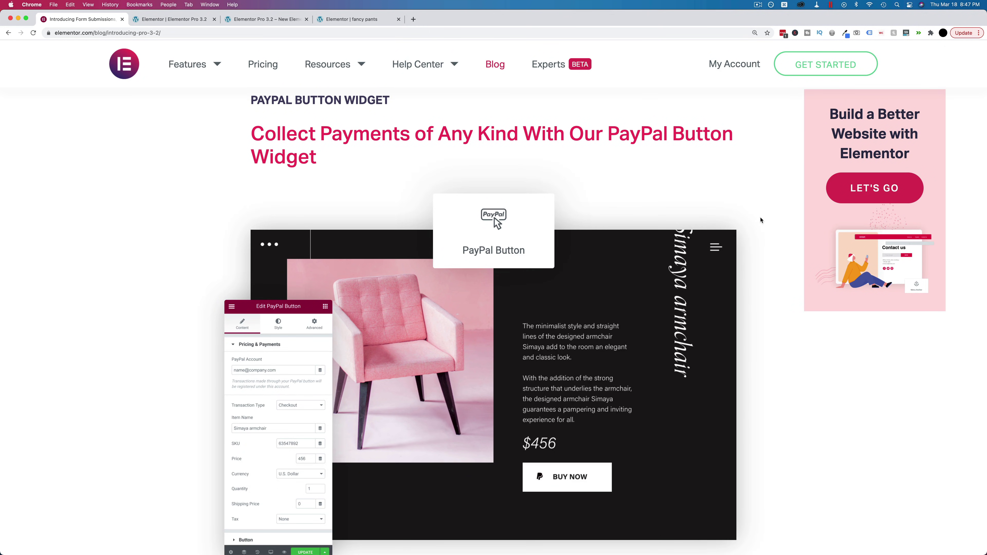
Scroll the blog post down to the 'Stay In Column' sticky inner-section demo
scroll(761, 220, "down", 15)
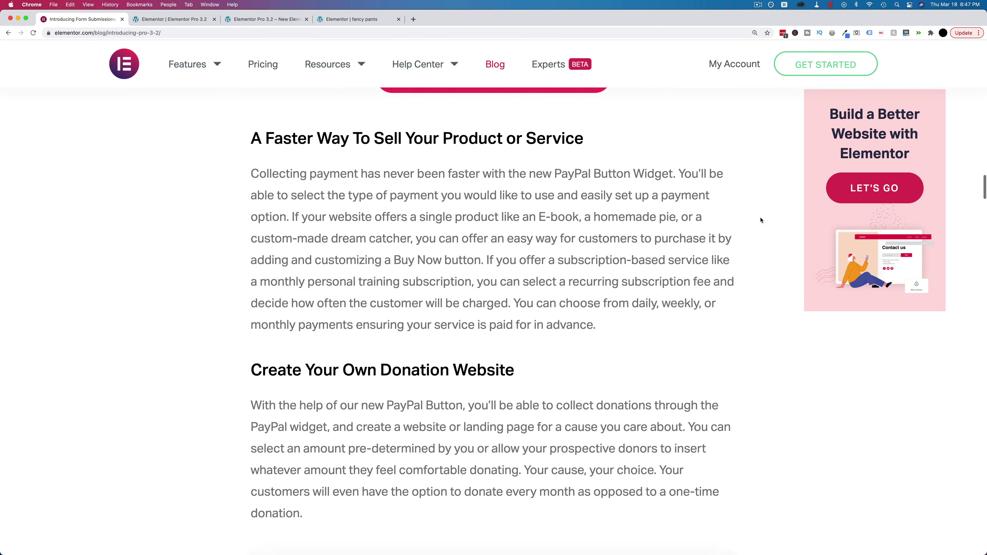
scroll(761, 220, "down", 15)
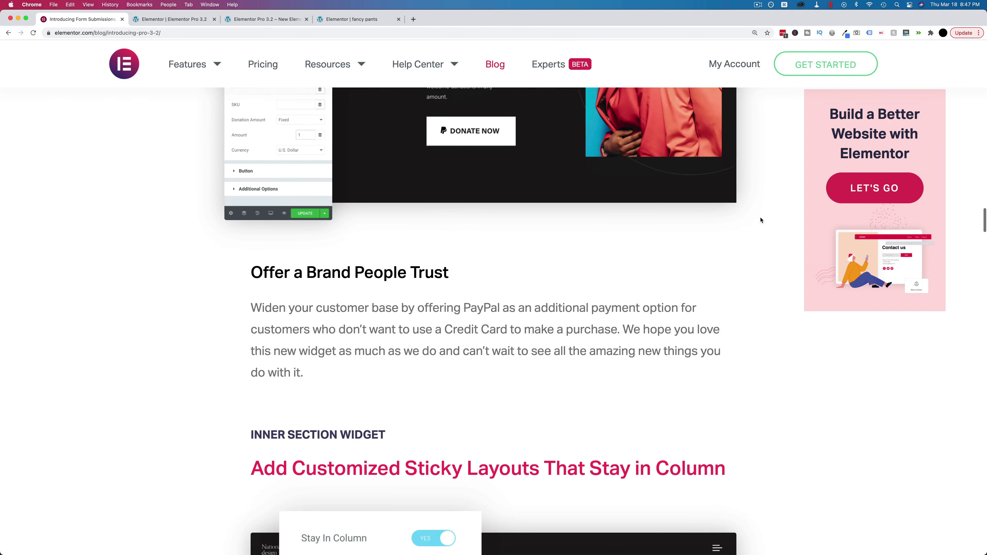
scroll(761, 220, "down", 12)
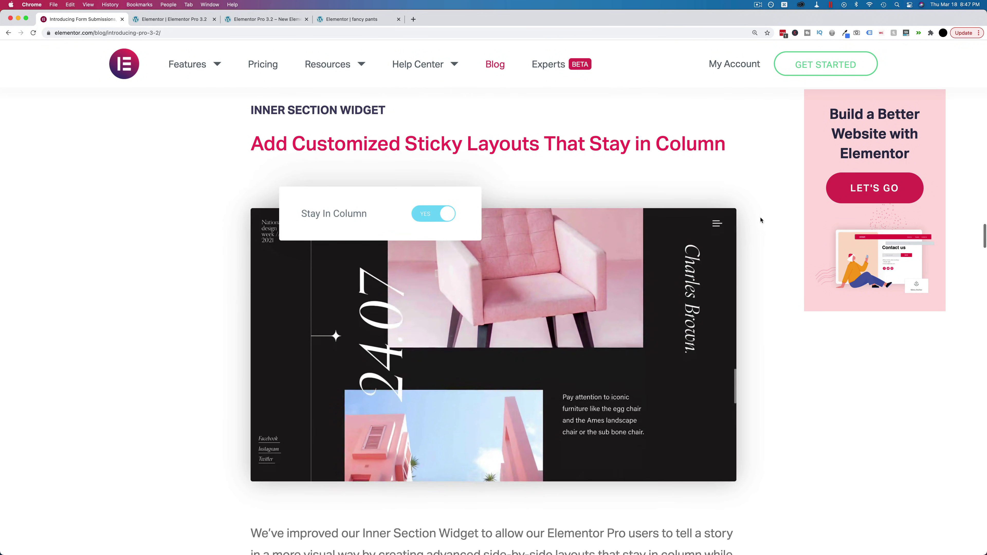
scroll(761, 221, "down", 2)
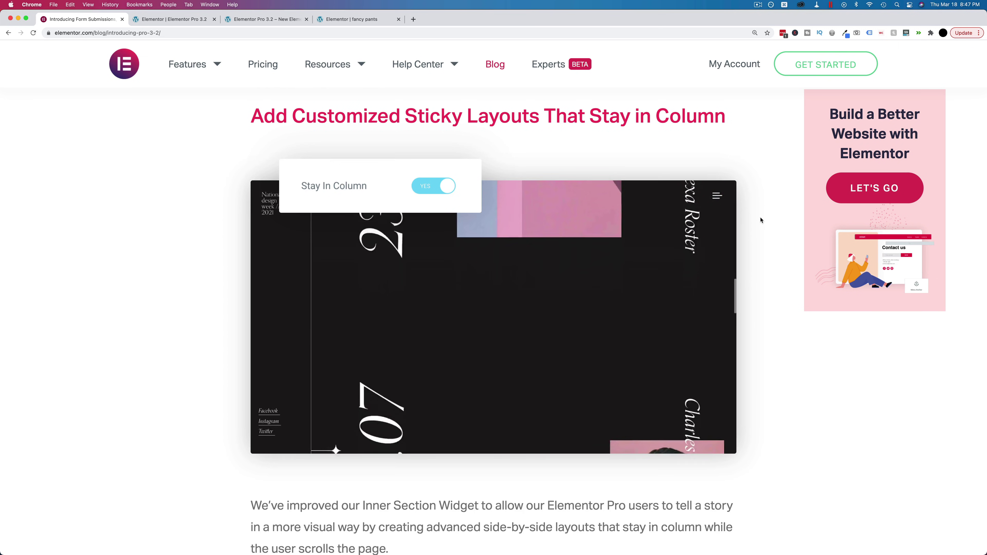
scroll(761, 220, "down", 6)
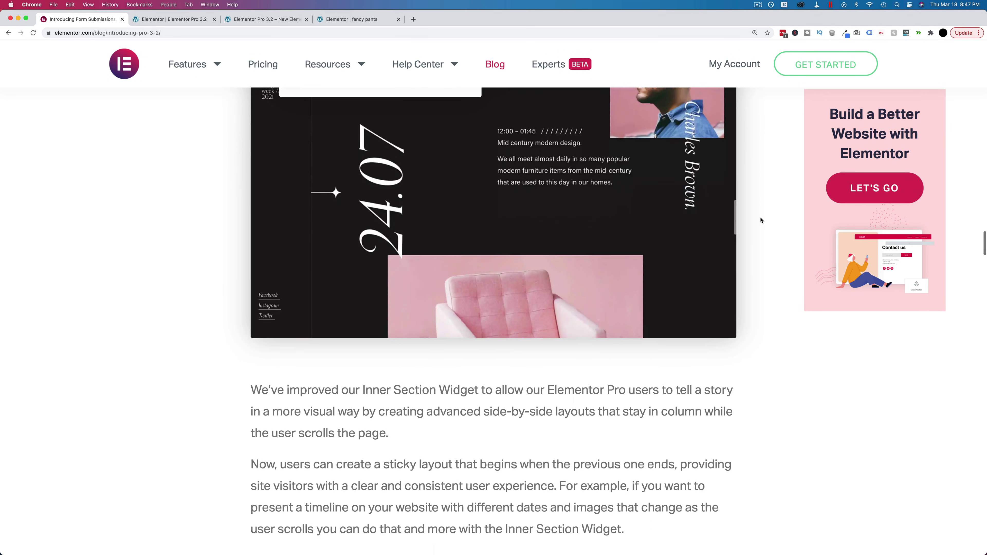
scroll(761, 220, "up", 4)
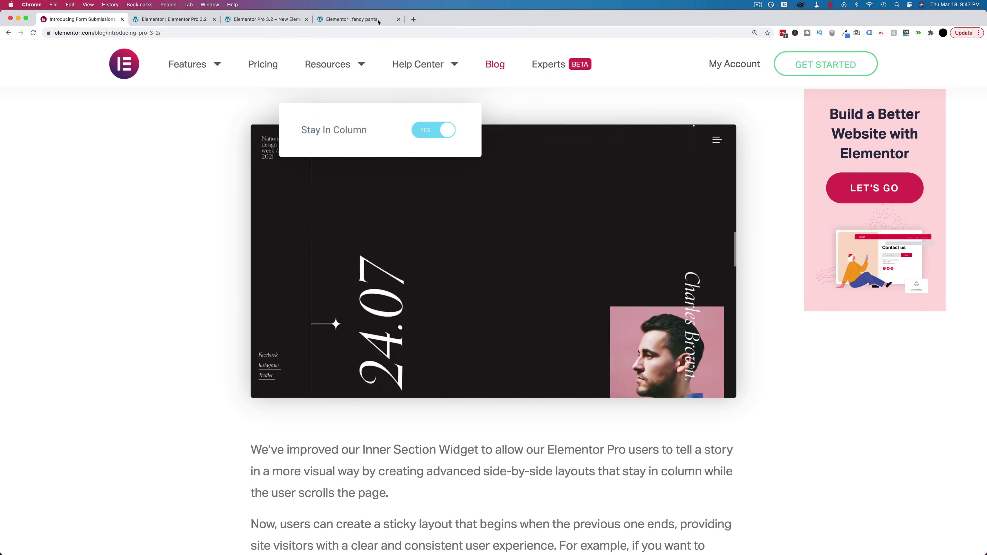
left_click(370, 19)
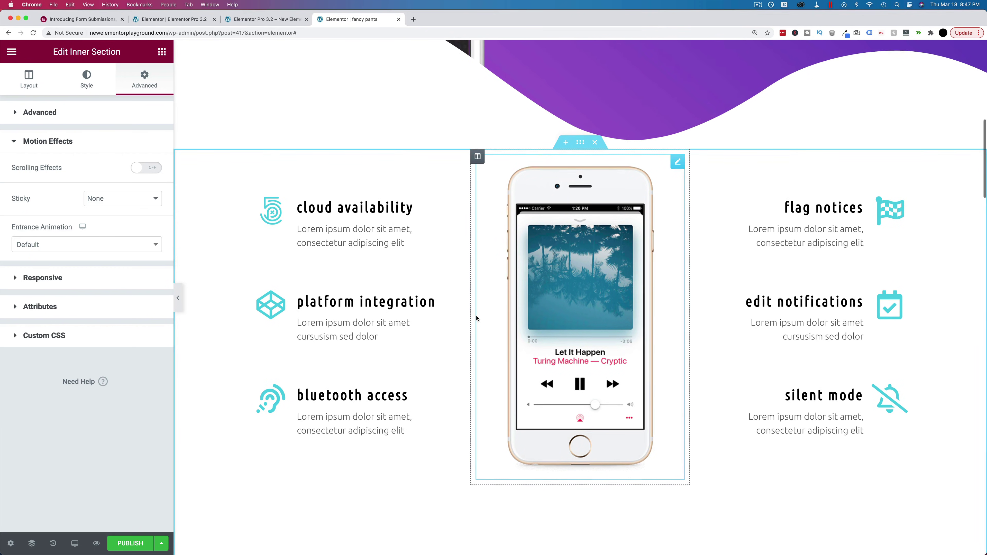
scroll(477, 319, "up", 4)
scroll(476, 318, "up", 9)
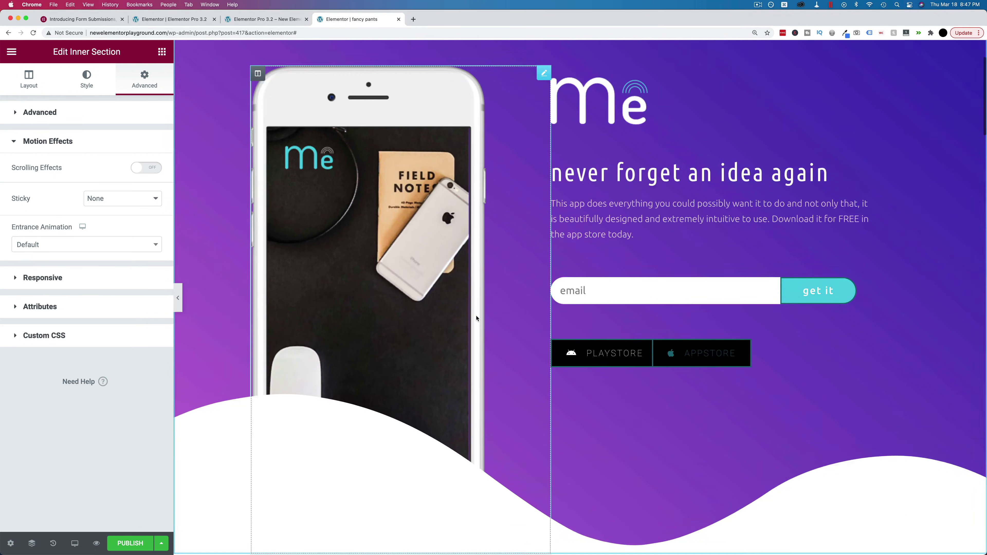
scroll(477, 318, "down", 6)
scroll(477, 318, "down", 9)
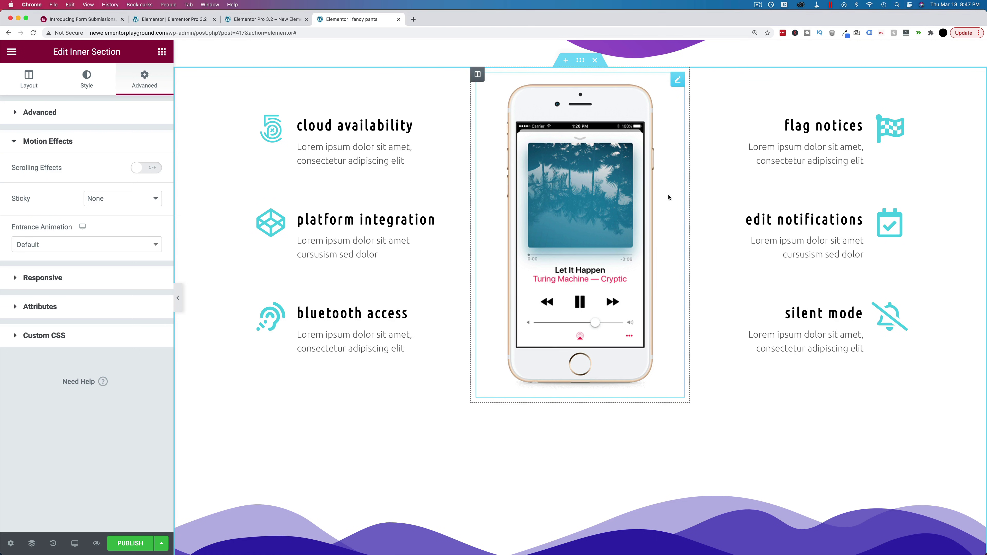
scroll(472, 282, "down", 3)
scroll(471, 282, "down", 17)
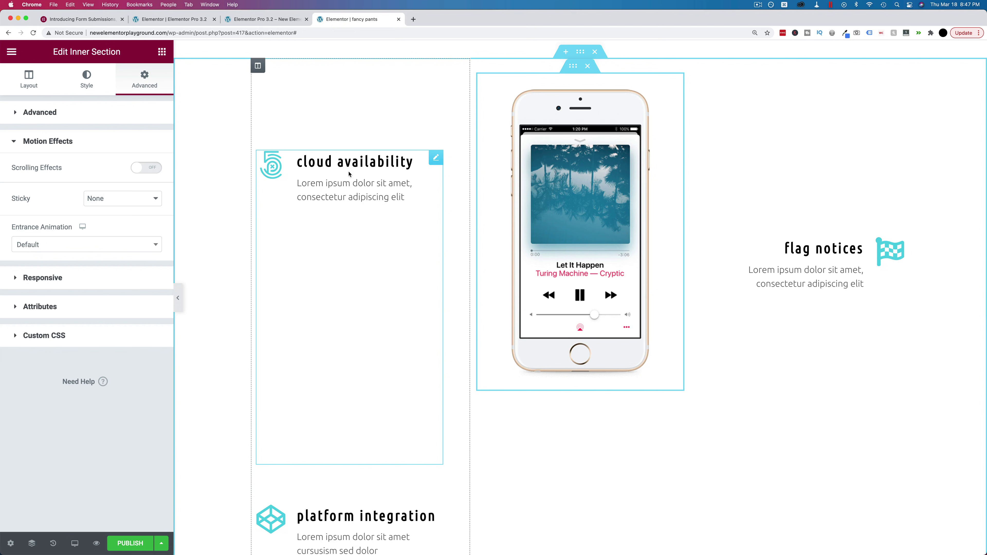
scroll(349, 174, "down", 4)
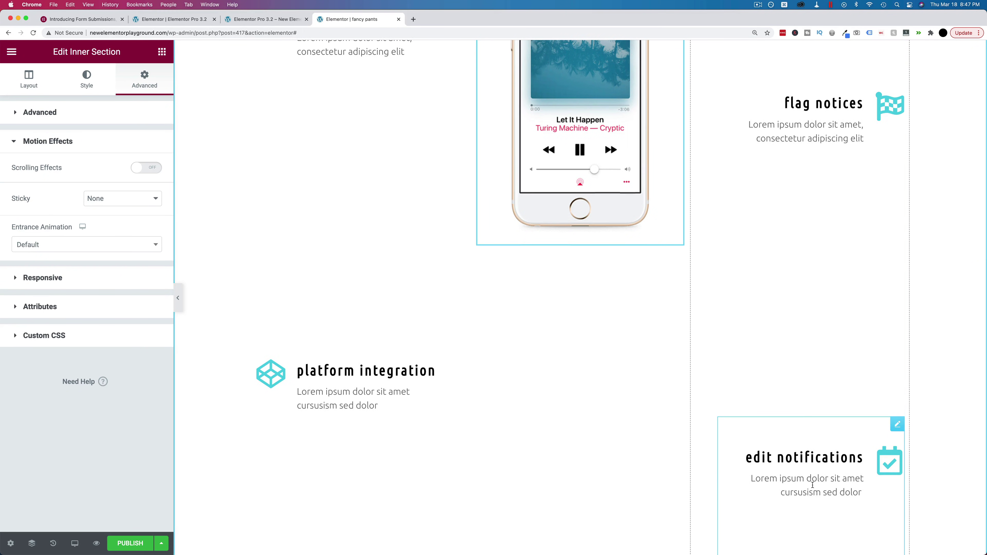
scroll(813, 485, "down", 12)
scroll(594, 429, "down", 8)
scroll(595, 429, "up", 20)
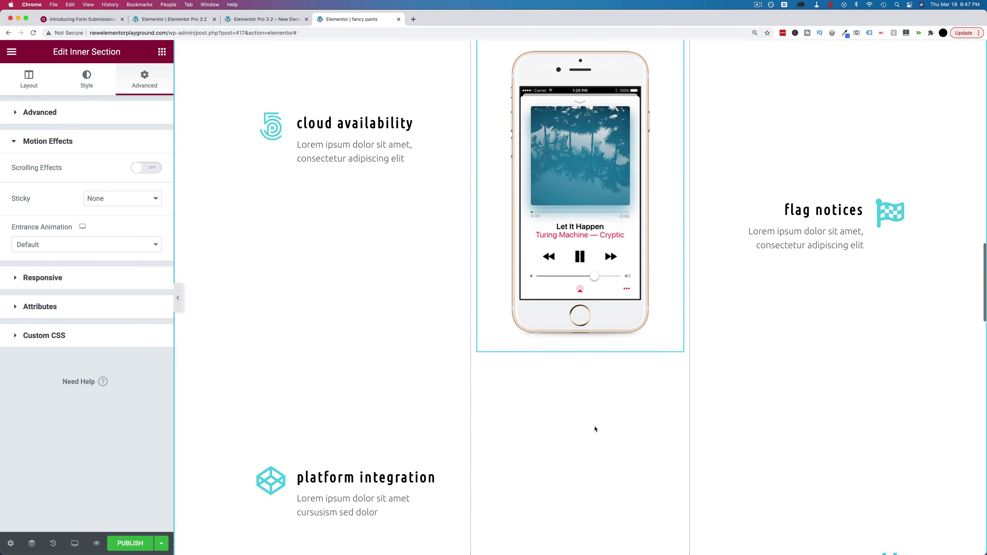
scroll(595, 428, "up", 3)
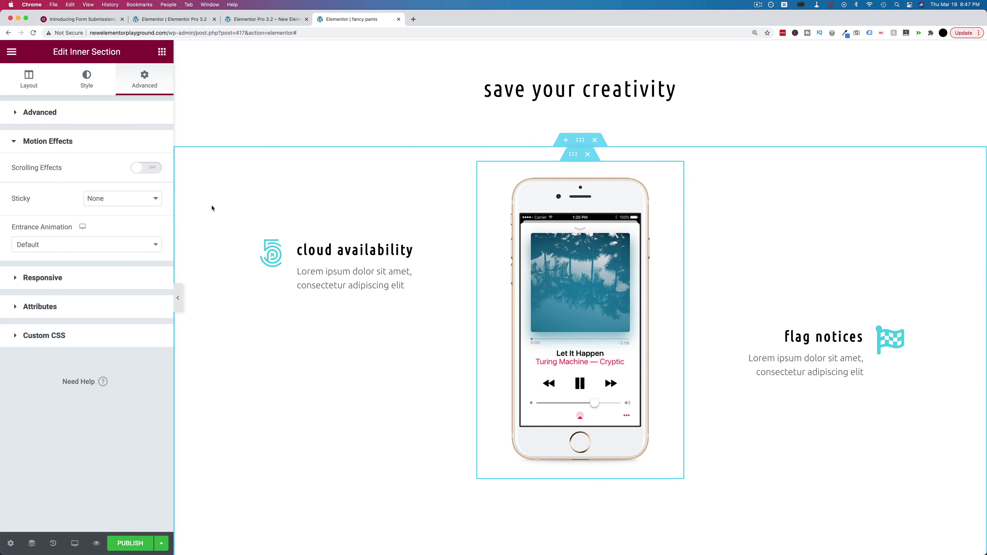
Add a one-column inner section, move the phone image into it, and delete the leftover section
left_click(162, 52)
left_click_drag(46, 161, 581, 172)
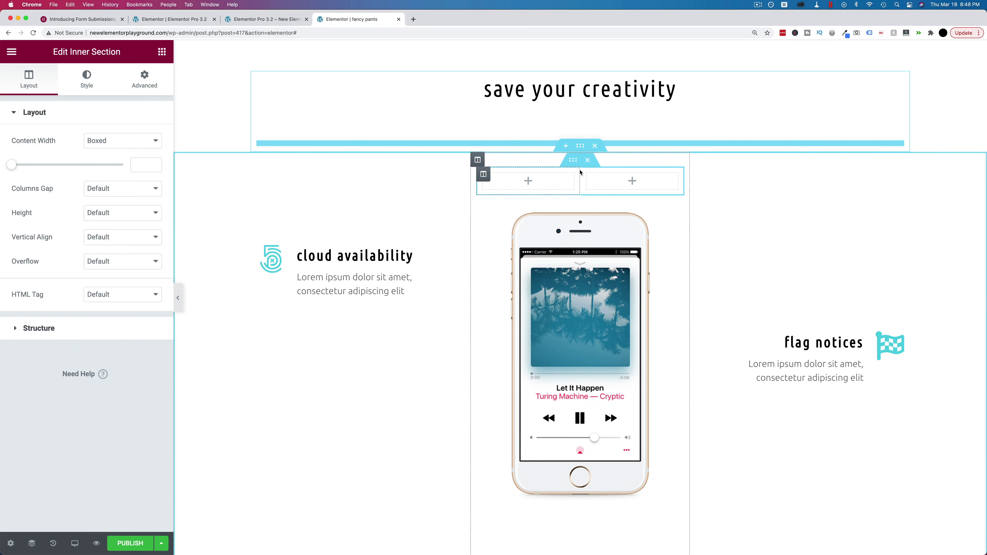
left_click(588, 176)
right_click(587, 176)
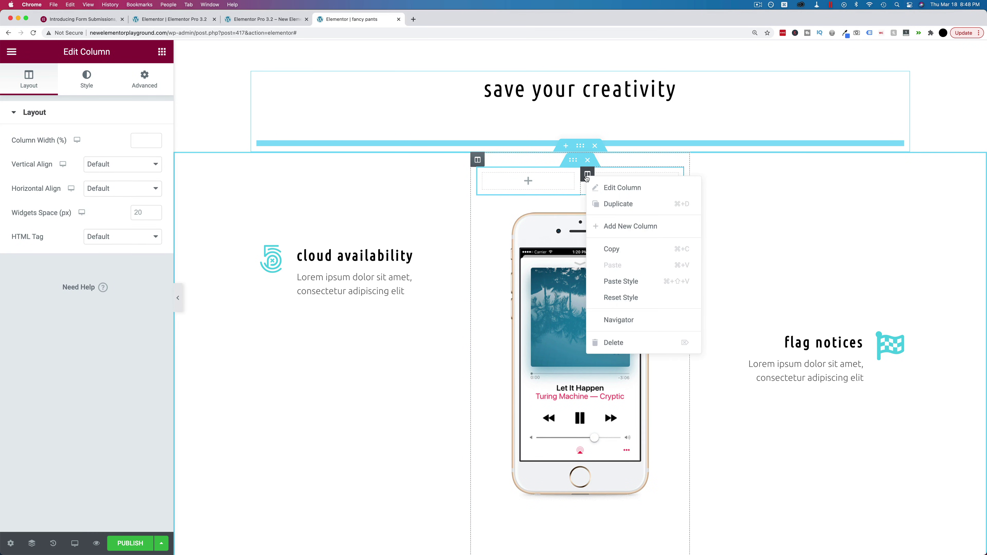
left_click(629, 340)
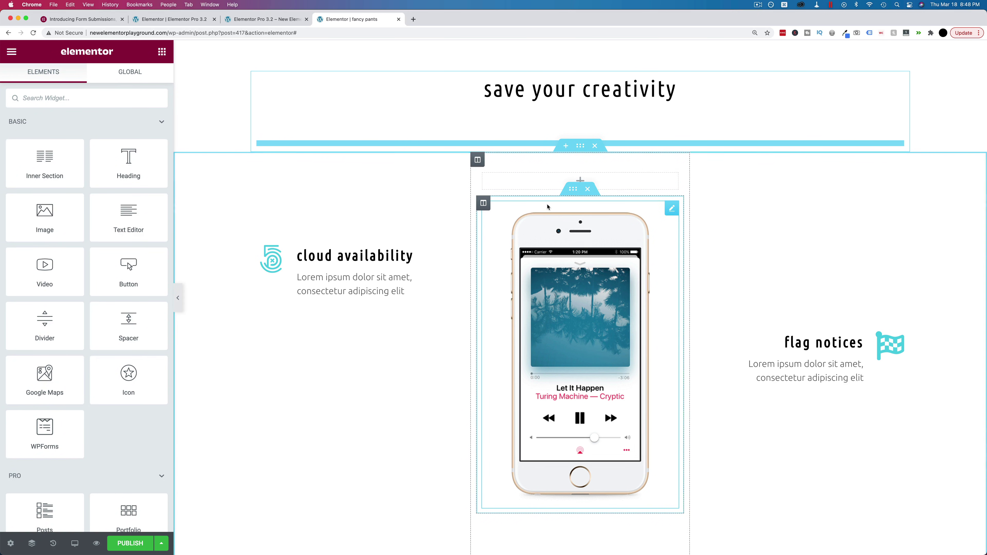
left_click_drag(673, 211, 642, 178)
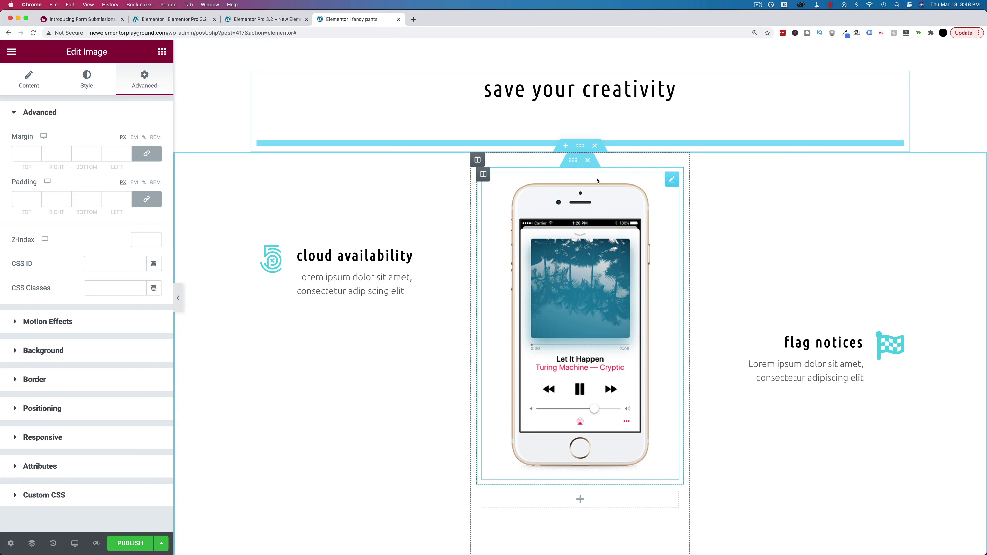
left_click(588, 479)
Set the phone inner section's Motion Effects Sticky to Top and scroll to check it
left_click(570, 162)
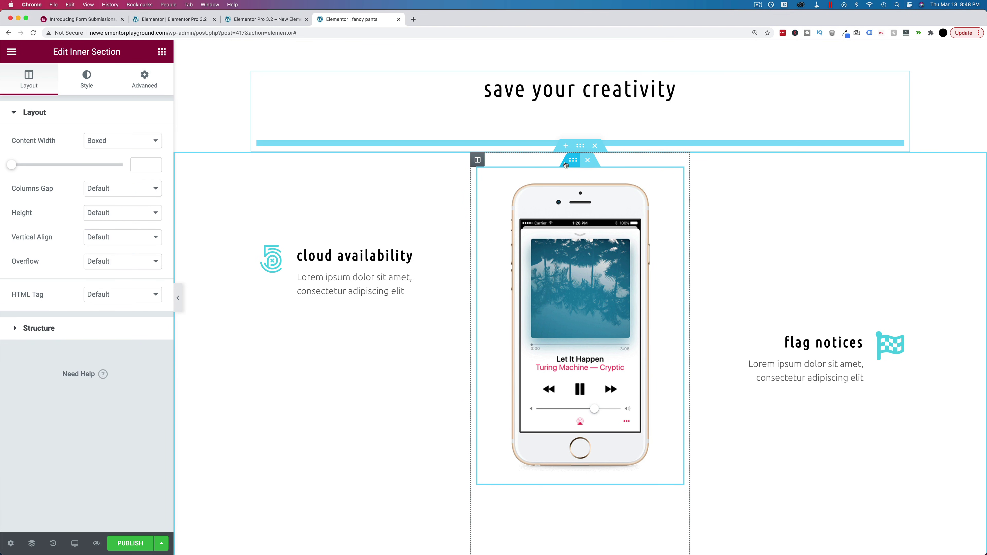
left_click(141, 88)
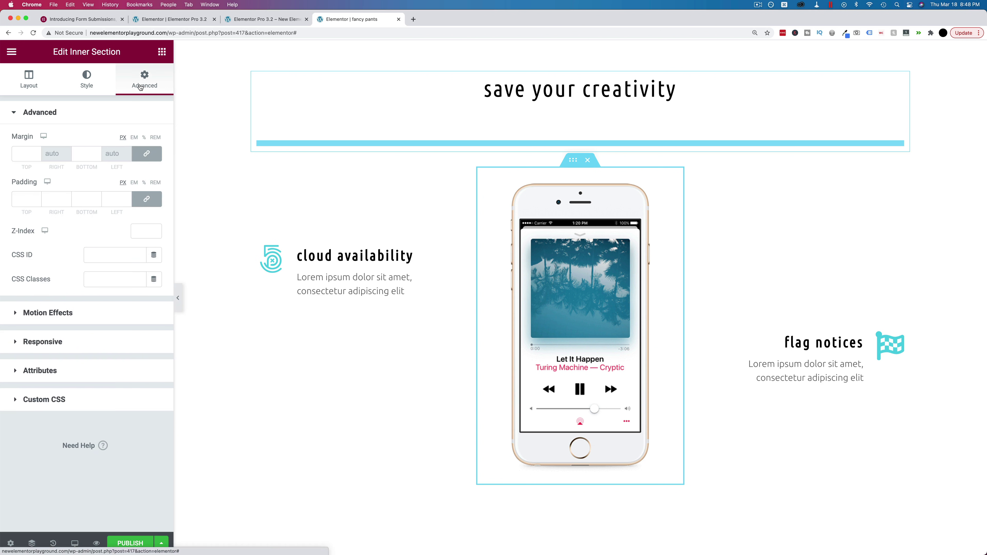
left_click(60, 314)
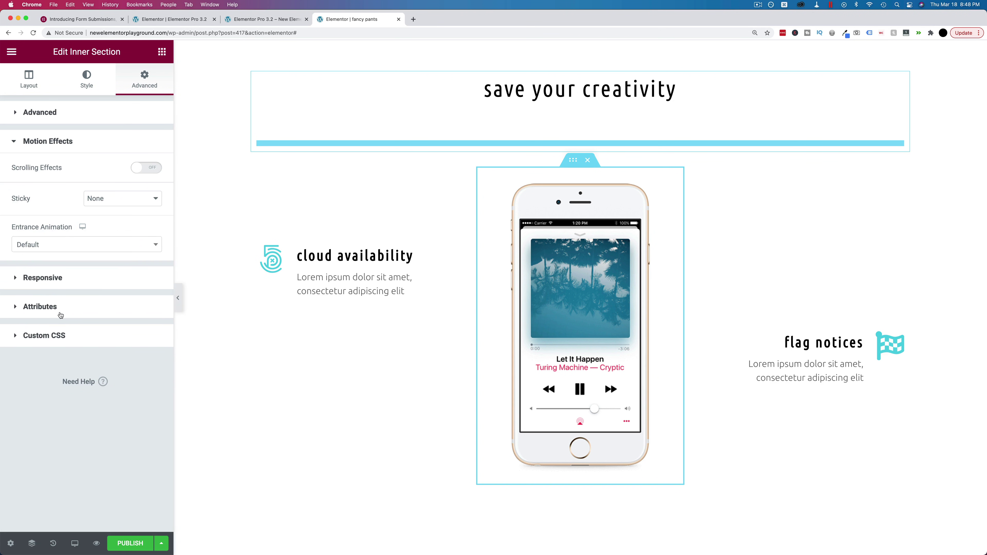
left_click(108, 204)
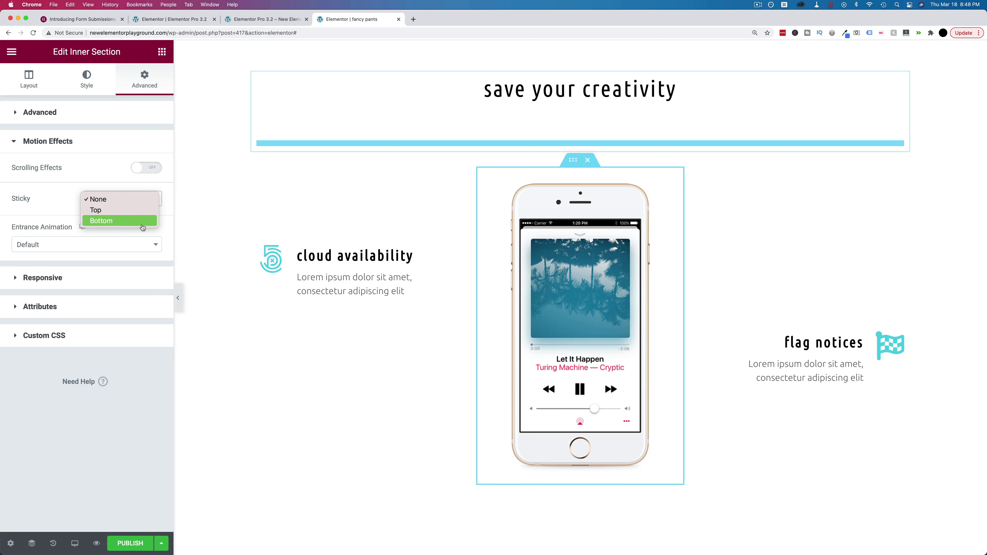
left_click(107, 210)
scroll(294, 173, "down", 5)
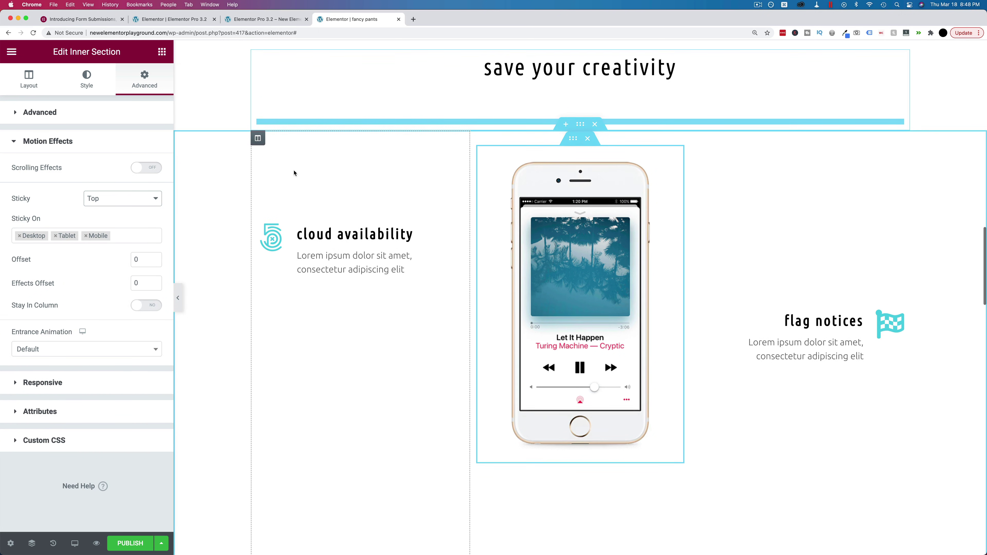
scroll(294, 173, "down", 10)
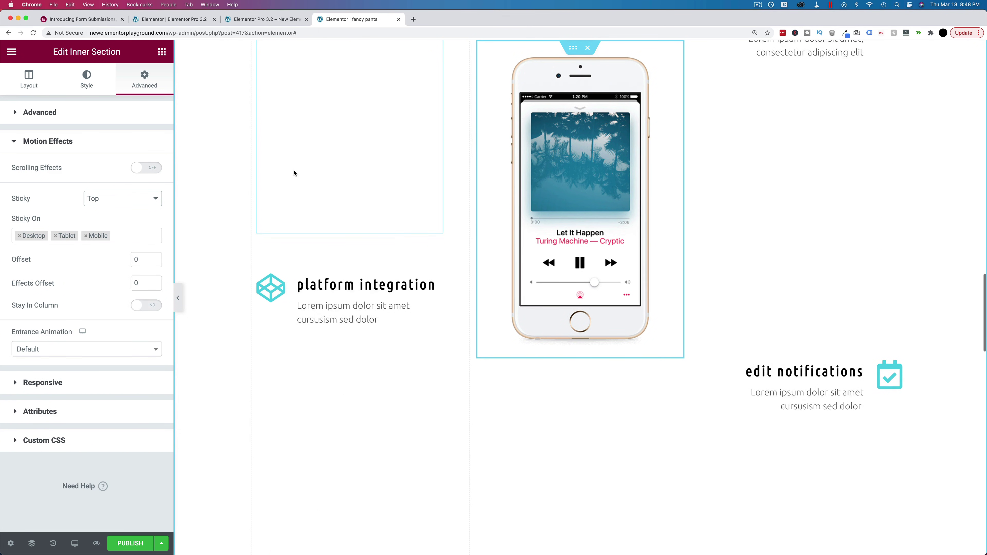
scroll(295, 173, "down", 10)
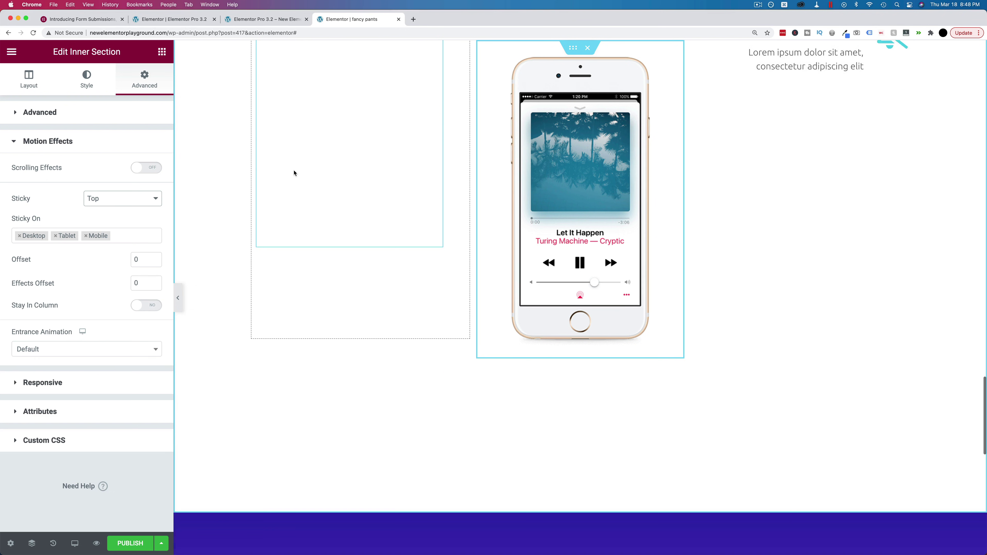
scroll(294, 173, "down", 10)
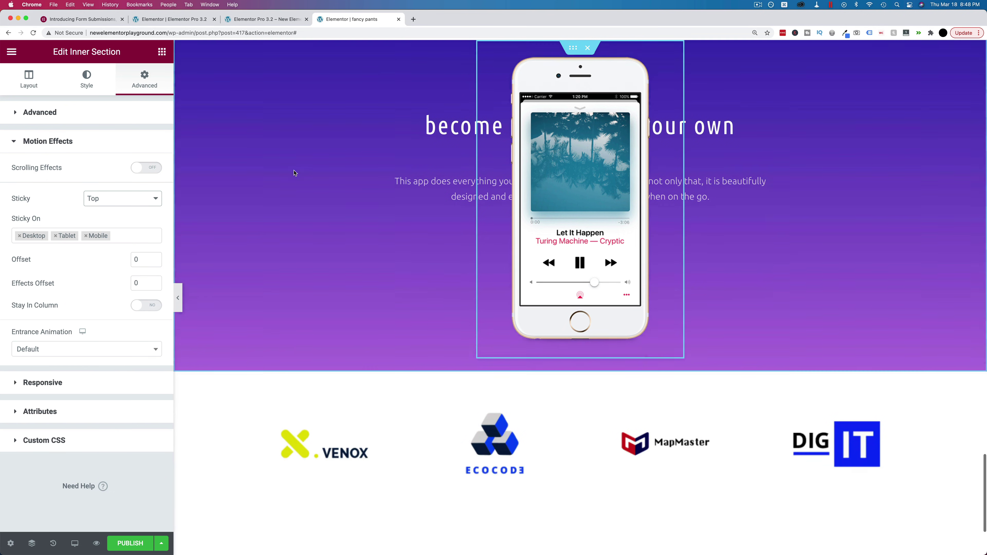
scroll(294, 173, "up", 10)
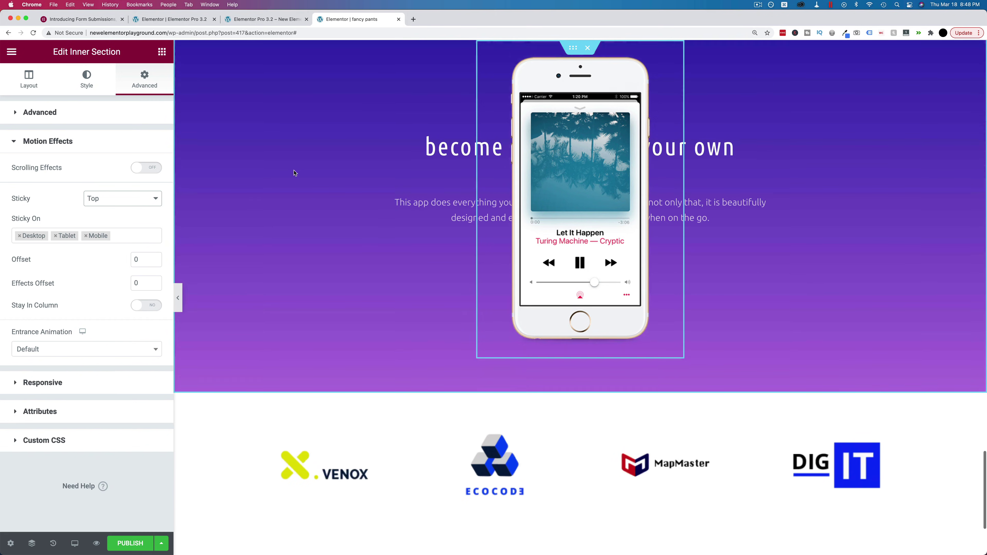
scroll(350, 339, "up", 2)
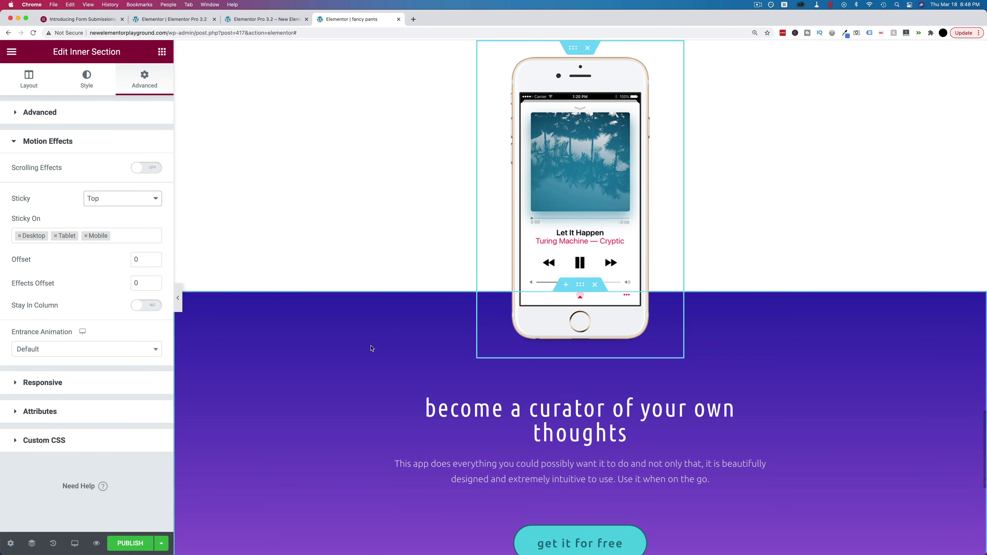
scroll(352, 338, "up", 5)
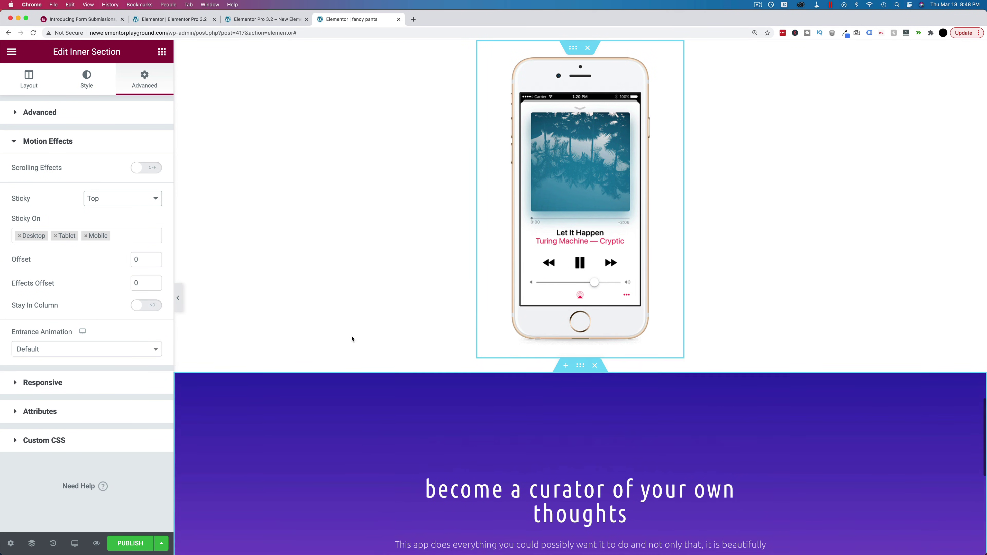
Give the purple curator section an Advanced Z-Index of 1
left_click(581, 383)
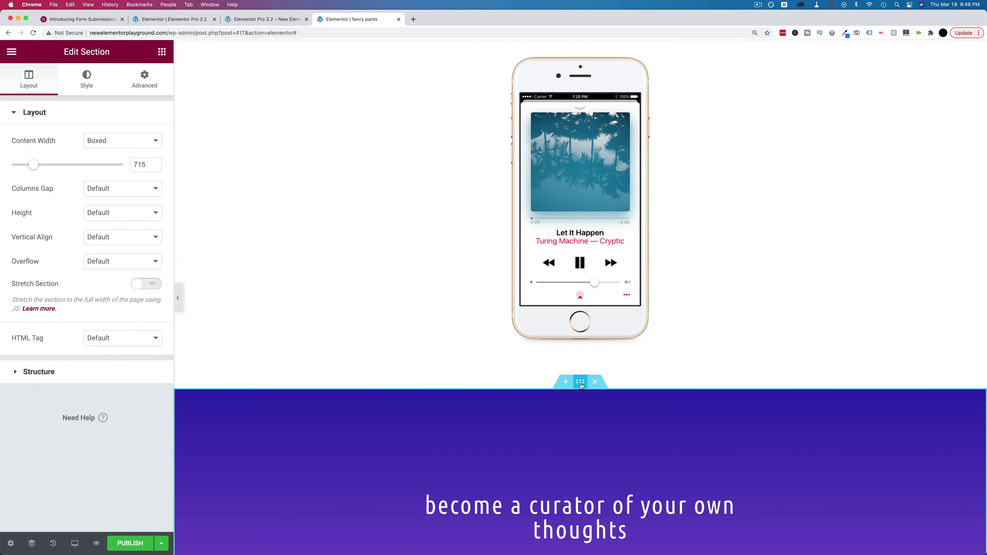
left_click(144, 79)
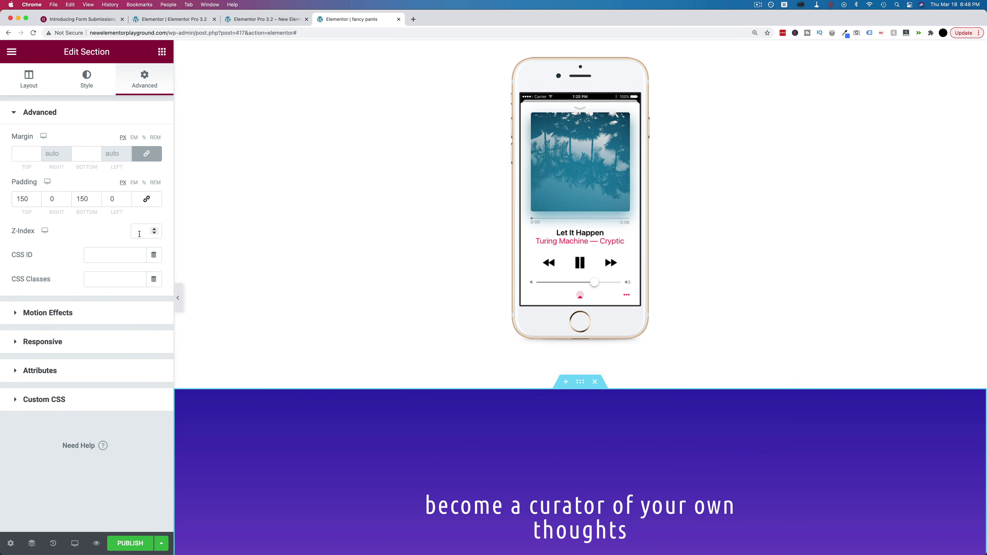
scroll(408, 419, "up", 20)
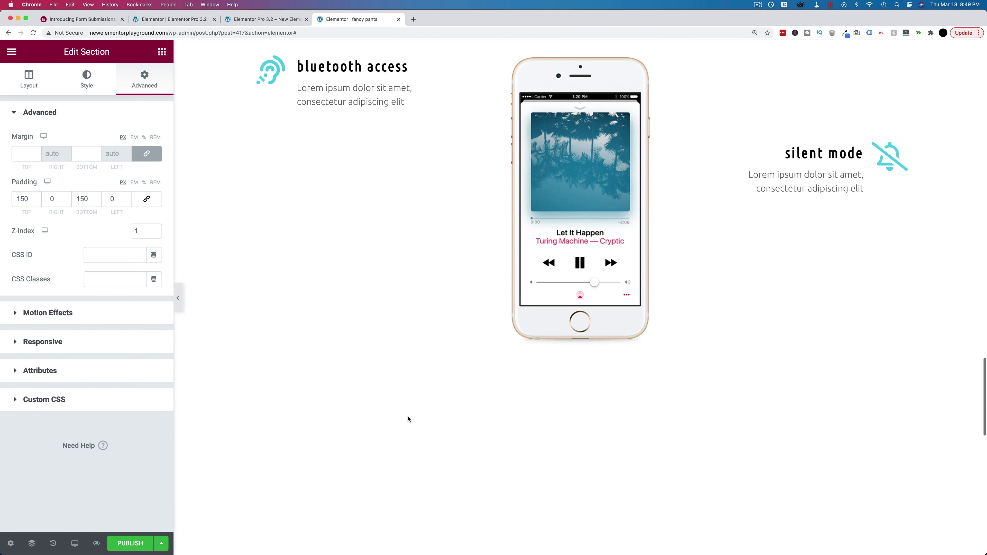
scroll(408, 418, "up", 10)
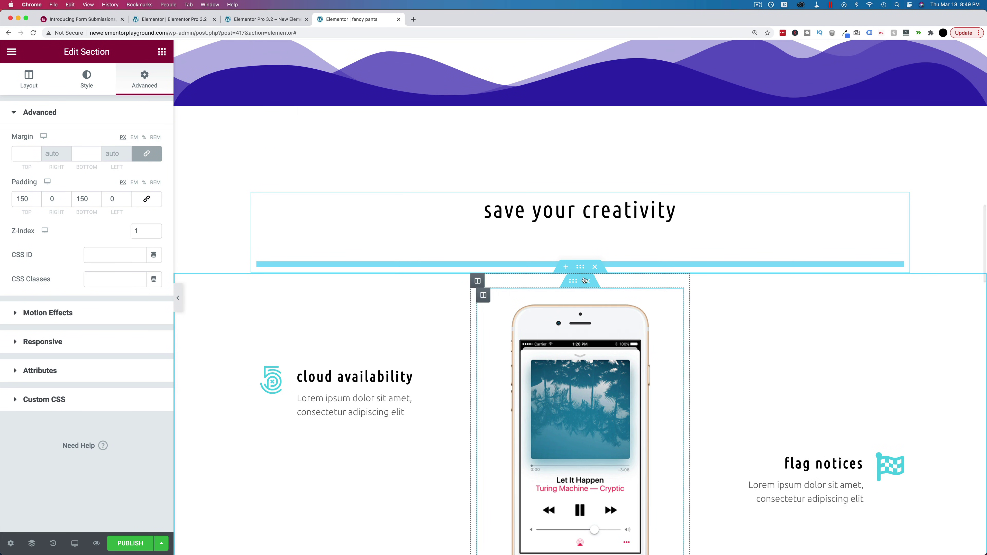
Set the features section's Z-Index to 0 and scroll to test the layering
left_click(177, 151)
left_click(141, 81)
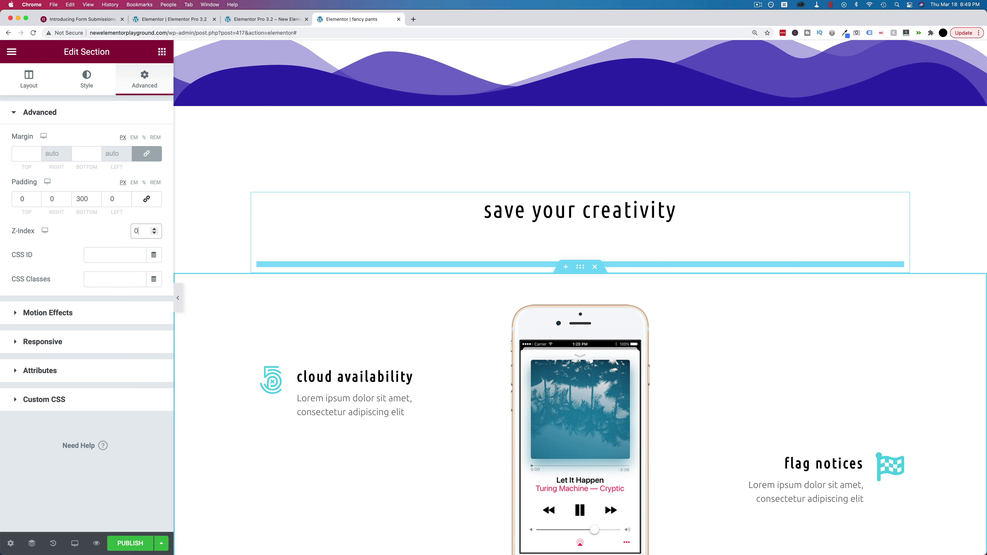
scroll(343, 346, "down", 5)
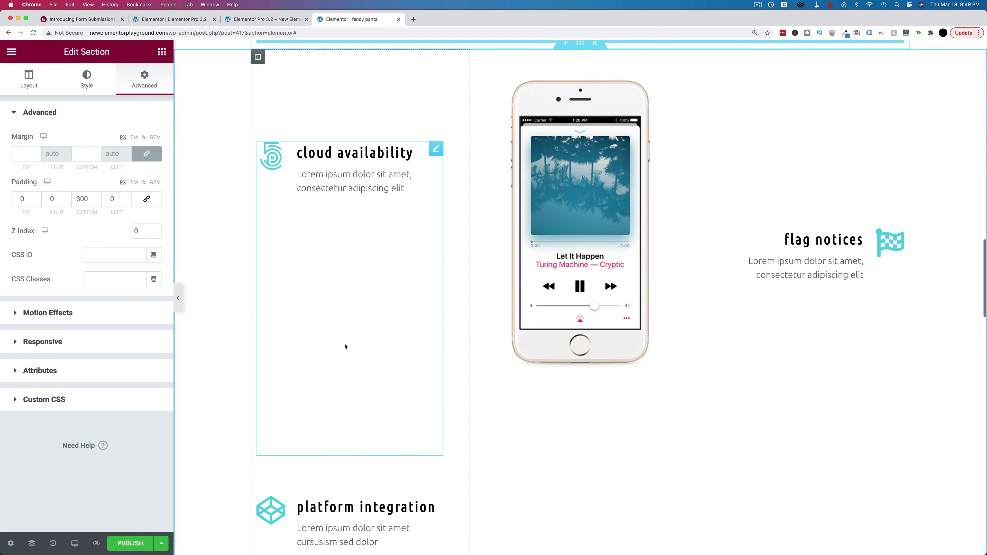
scroll(345, 346, "down", 20)
scroll(345, 346, "down", 10)
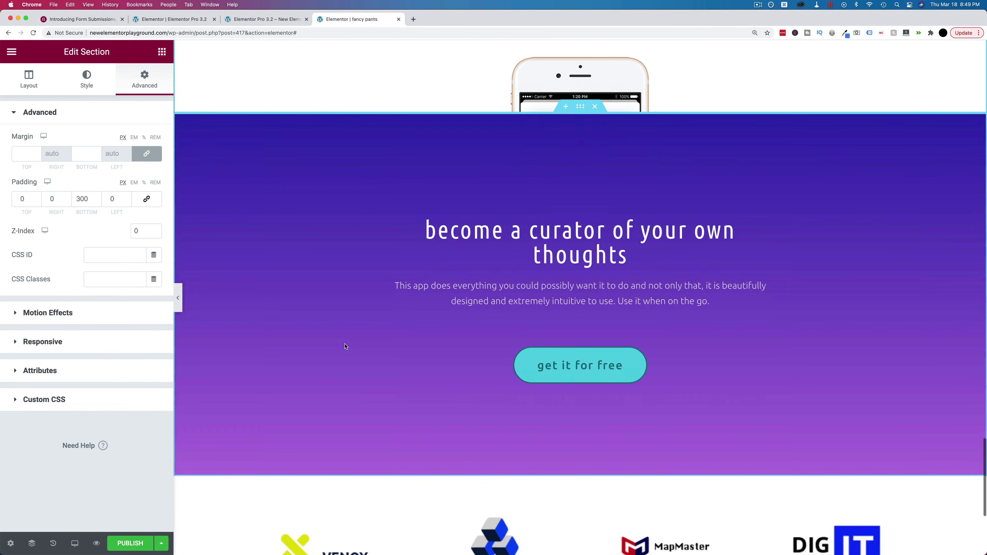
scroll(345, 346, "down", 6)
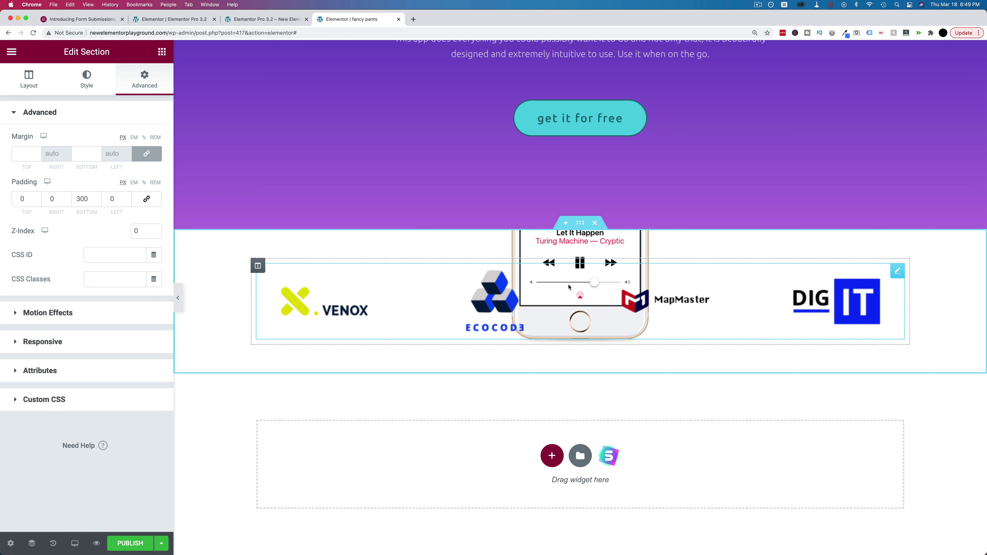
scroll(425, 338, "up", 5)
scroll(426, 338, "up", 7)
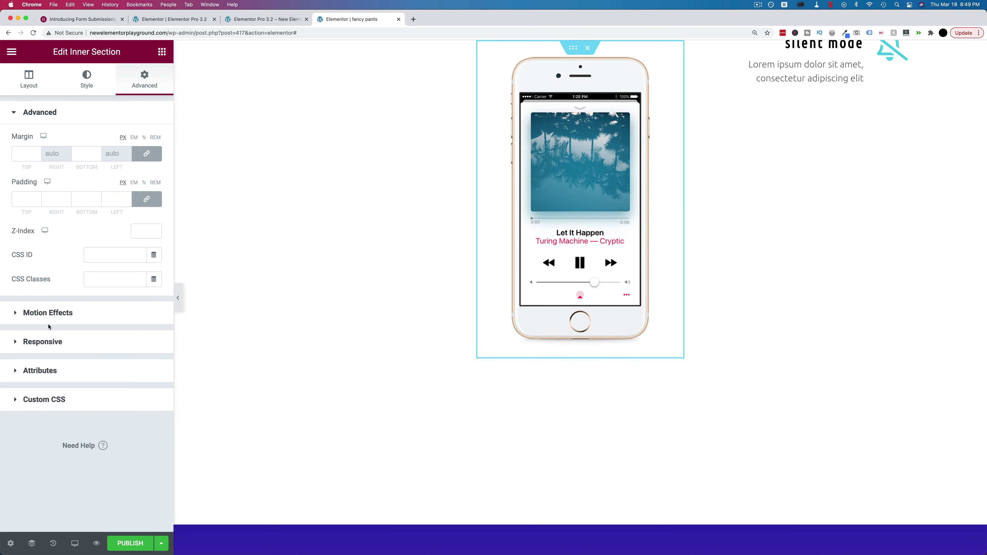
Switch Stay In Column to Yes with a sticky offset of 100, then scroll to verify
left_click(48, 313)
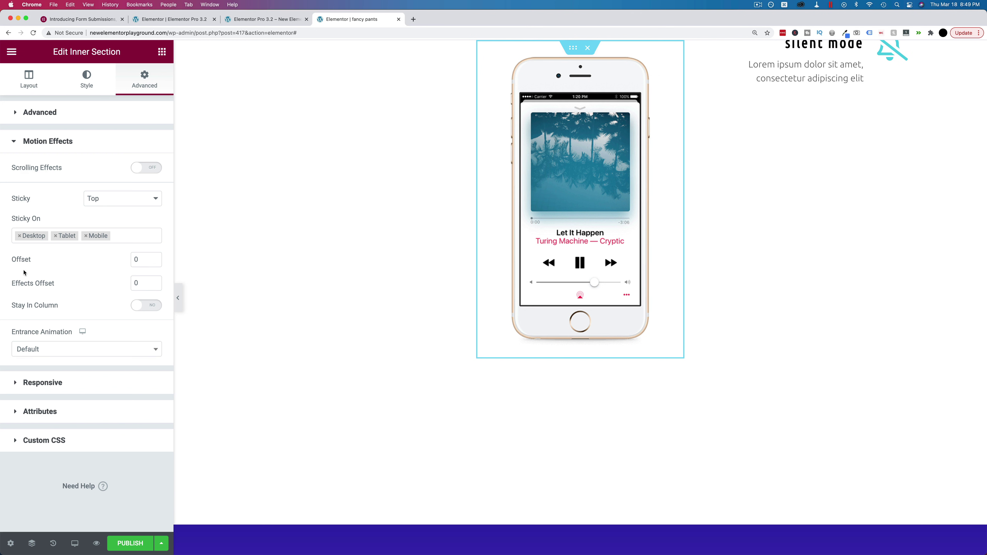
left_click(146, 305)
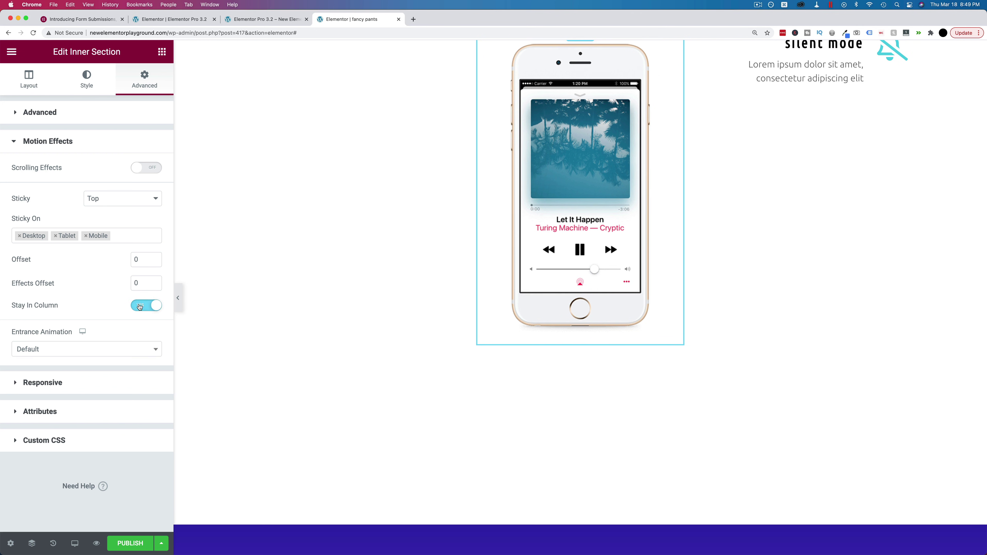
scroll(594, 269, "down", 2)
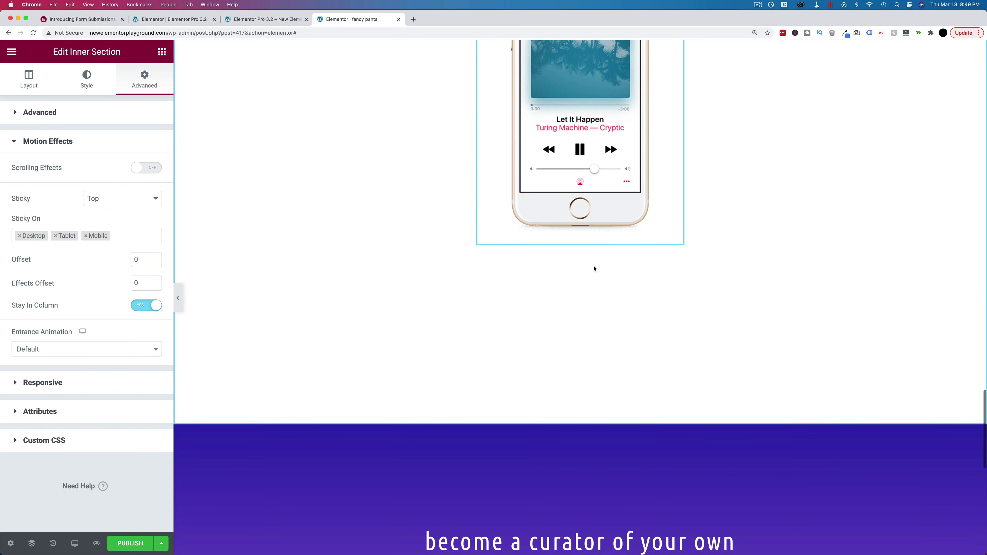
scroll(407, 271, "down", 5)
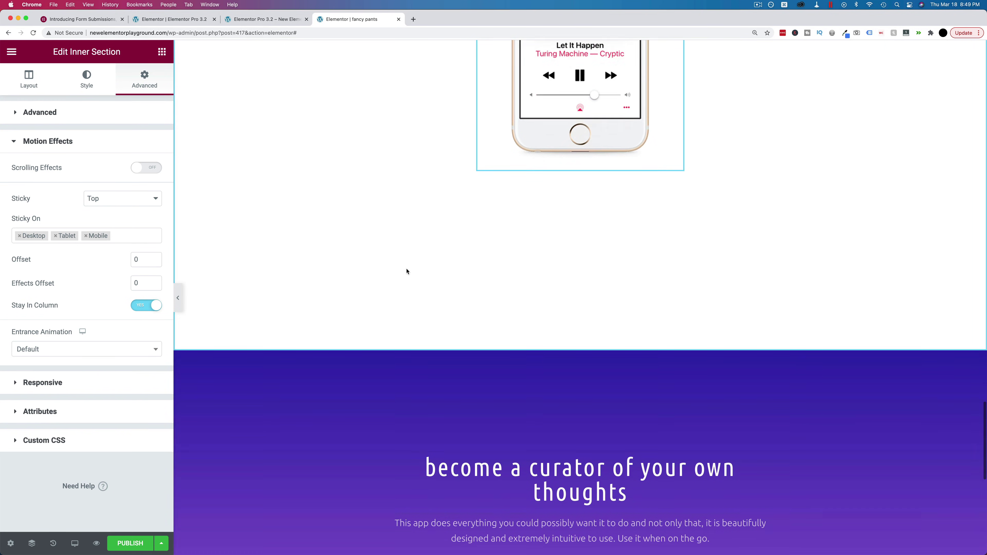
scroll(407, 271, "up", 8)
scroll(407, 271, "up", 15)
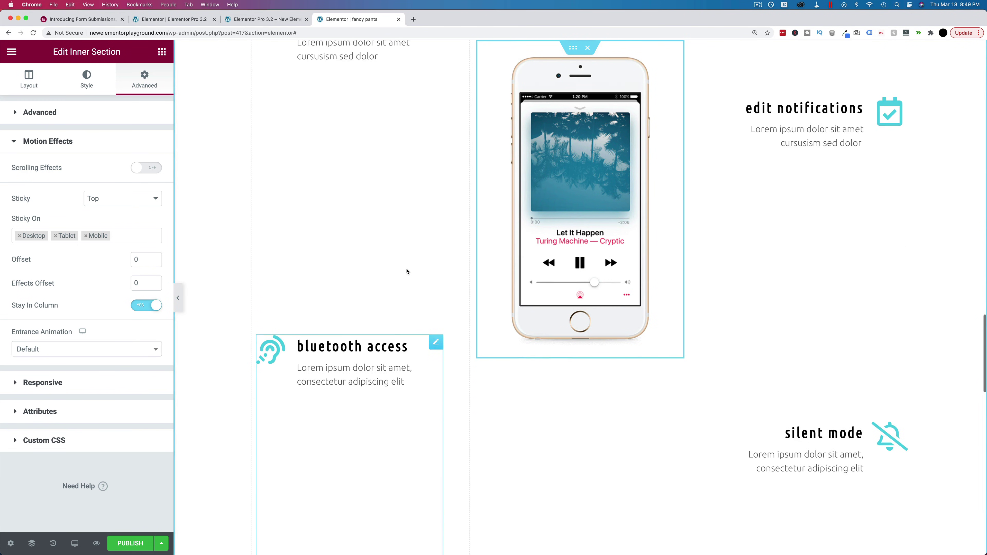
scroll(406, 269, "down", 12)
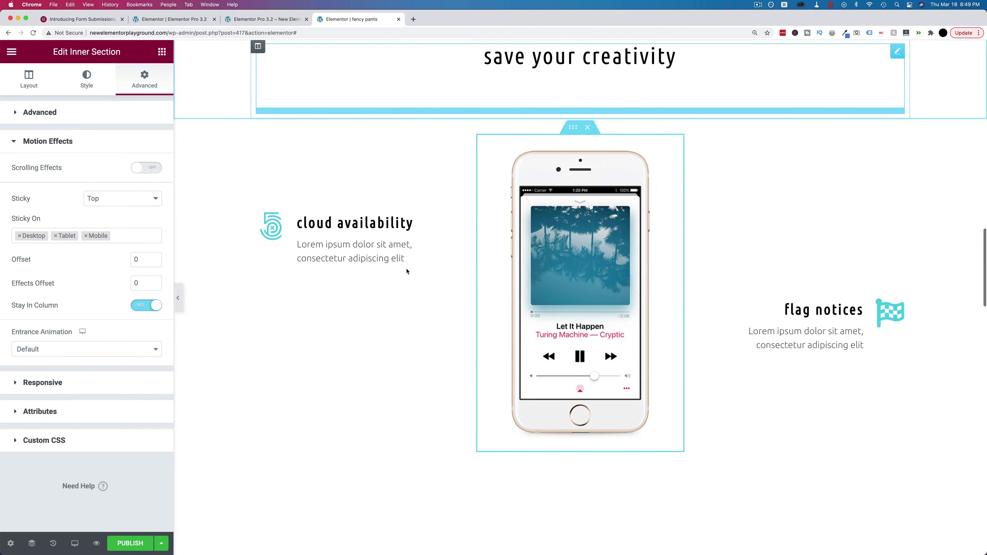
scroll(407, 271, "down", 8)
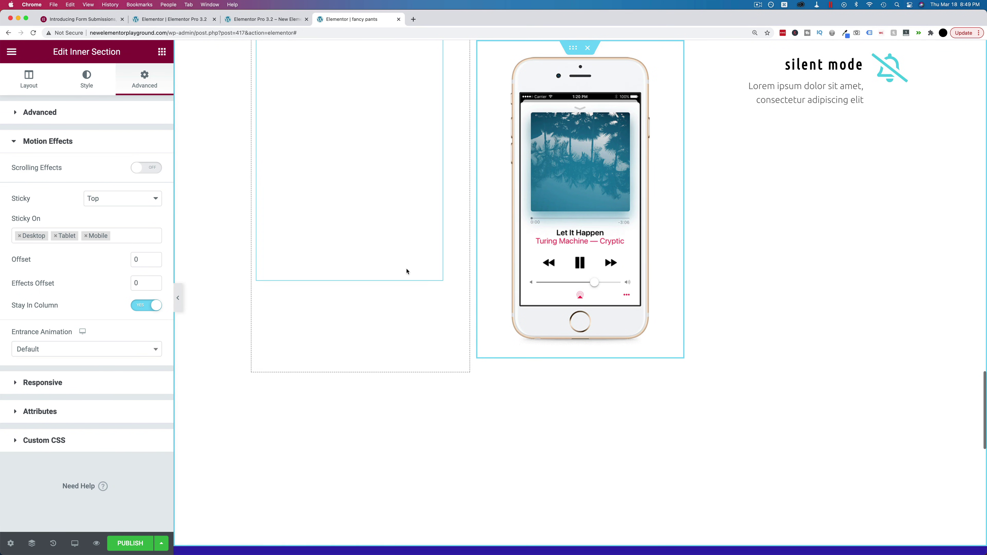
scroll(407, 271, "up", 6)
scroll(407, 271, "up", 10)
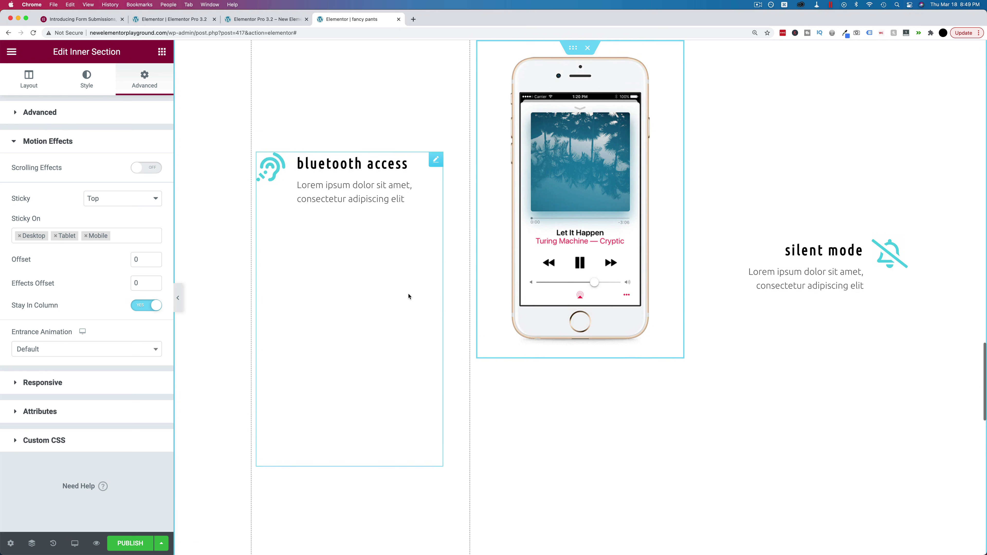
scroll(408, 297, "up", 3)
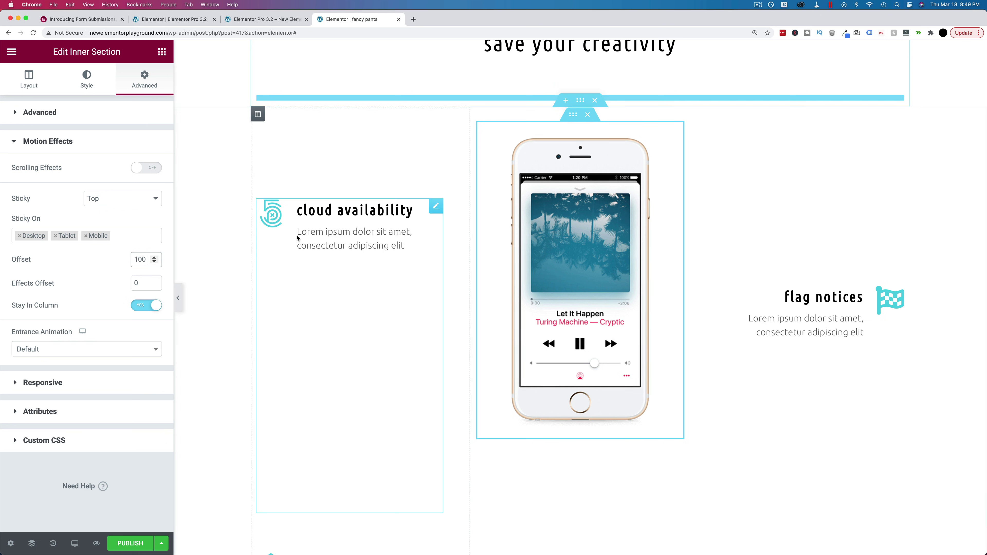
scroll(297, 238, "up", 10)
scroll(315, 267, "down", 12)
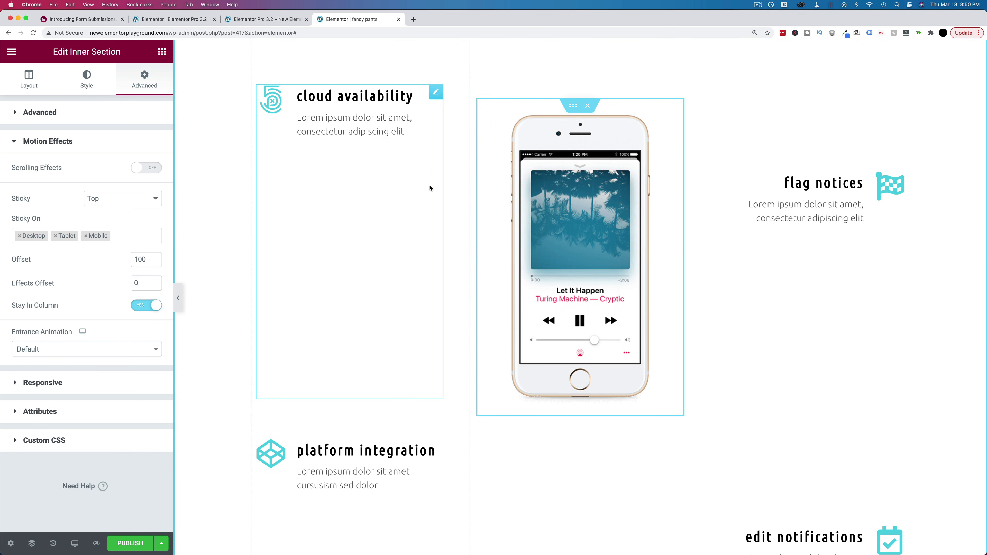
scroll(430, 188, "down", 20)
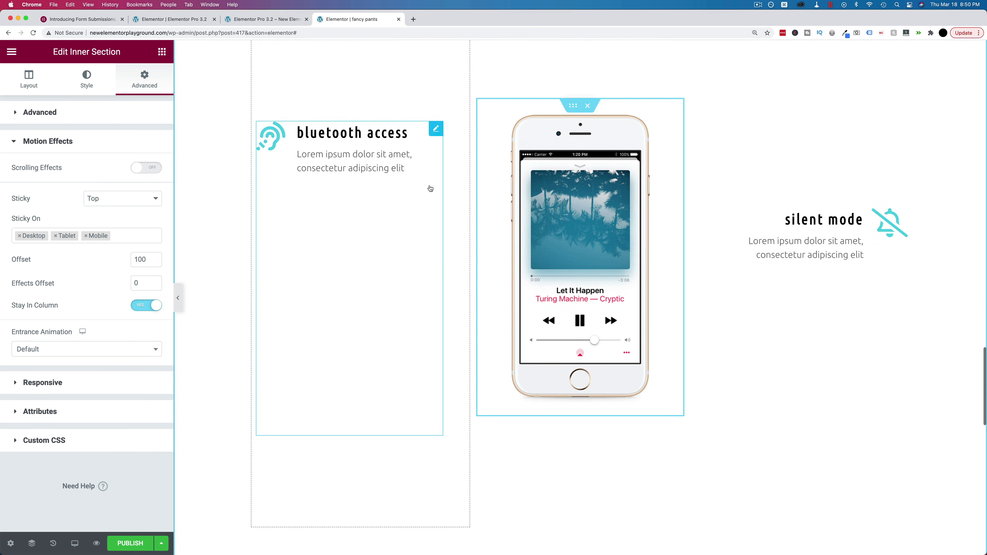
scroll(430, 189, "down", 9)
scroll(430, 188, "up", 7)
scroll(430, 188, "up", 15)
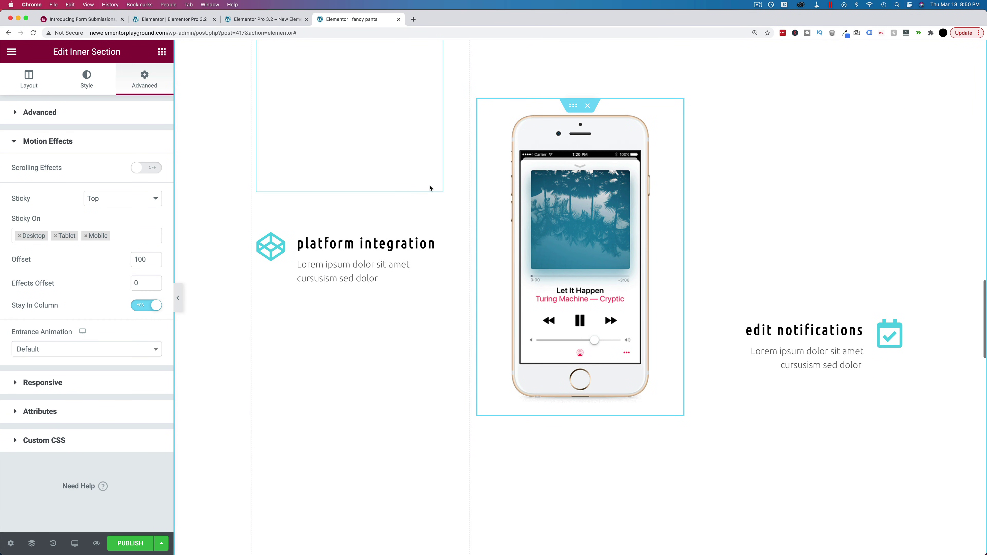
Toggle Scrolling Effects on for the phone section and scroll the page to preview
left_click(139, 170)
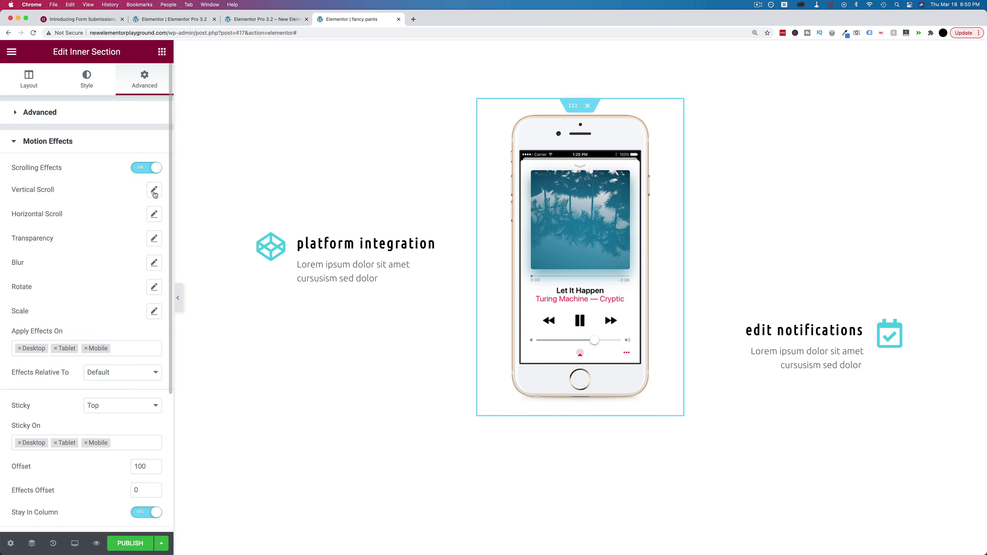
scroll(325, 189, "up", 15)
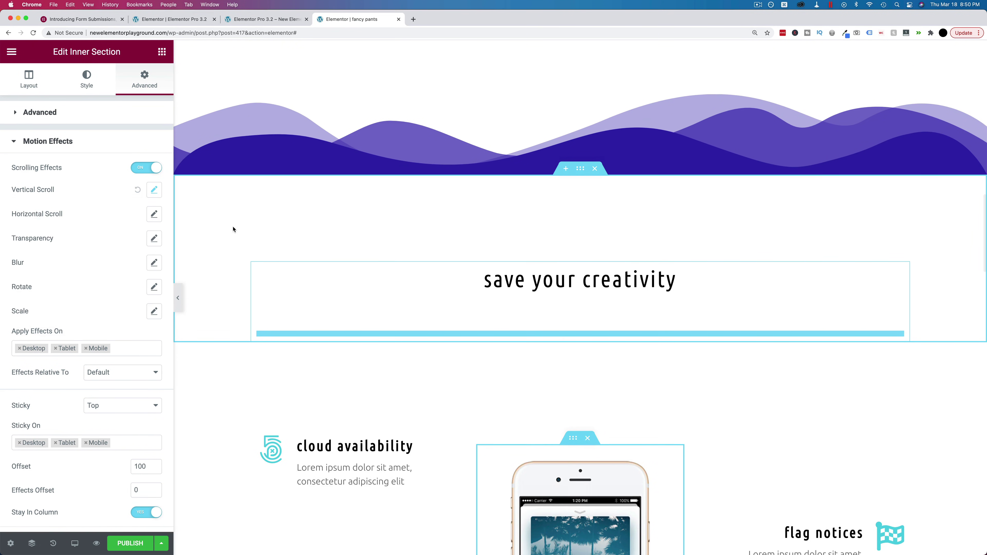
scroll(234, 229, "down", 10)
scroll(234, 229, "down", 6)
scroll(234, 229, "down", 8)
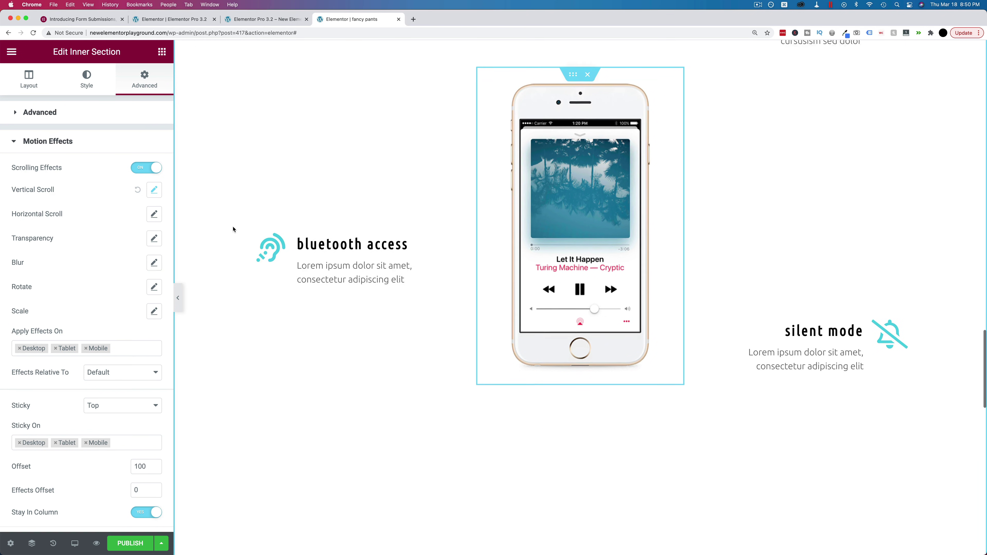
scroll(233, 230, "down", 3)
scroll(233, 229, "up", 7)
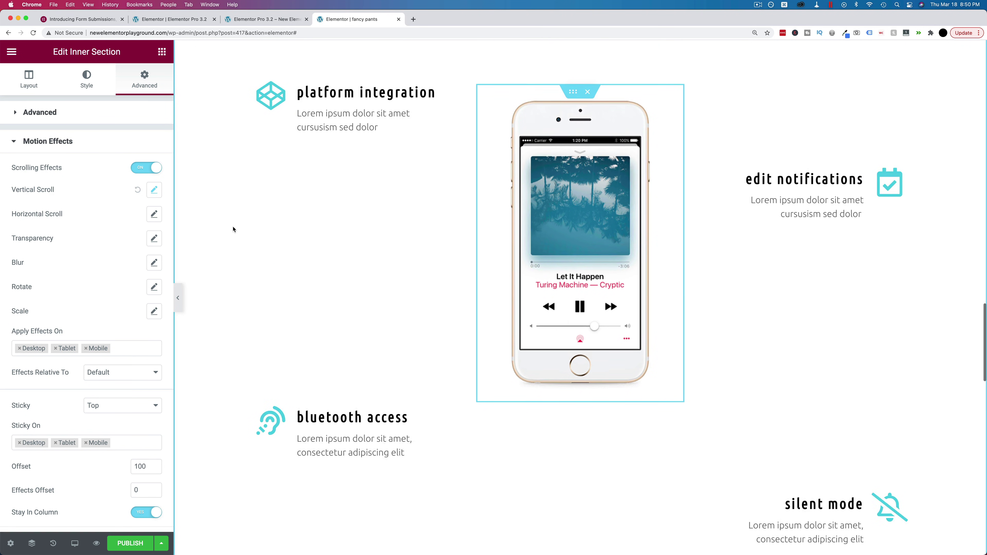
scroll(234, 230, "up", 6)
scroll(233, 229, "down", 5)
scroll(233, 229, "down", 5)
scroll(233, 230, "up", 10)
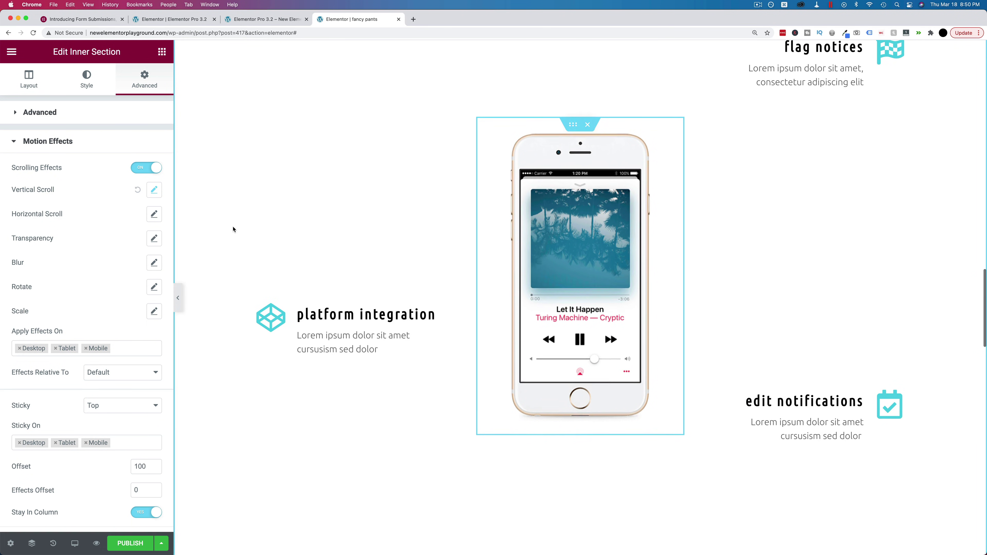
Enable the Rotate scrolling effect (To Left, speed 1) on the phone section
left_click(155, 287)
scroll(320, 197, "down", 8)
scroll(320, 197, "down", 15)
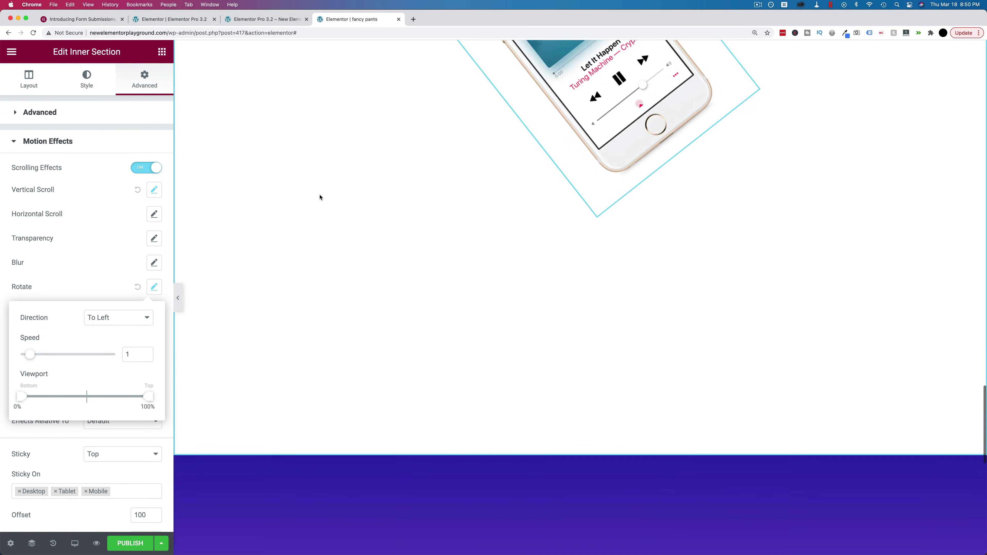
scroll(320, 198, "up", 8)
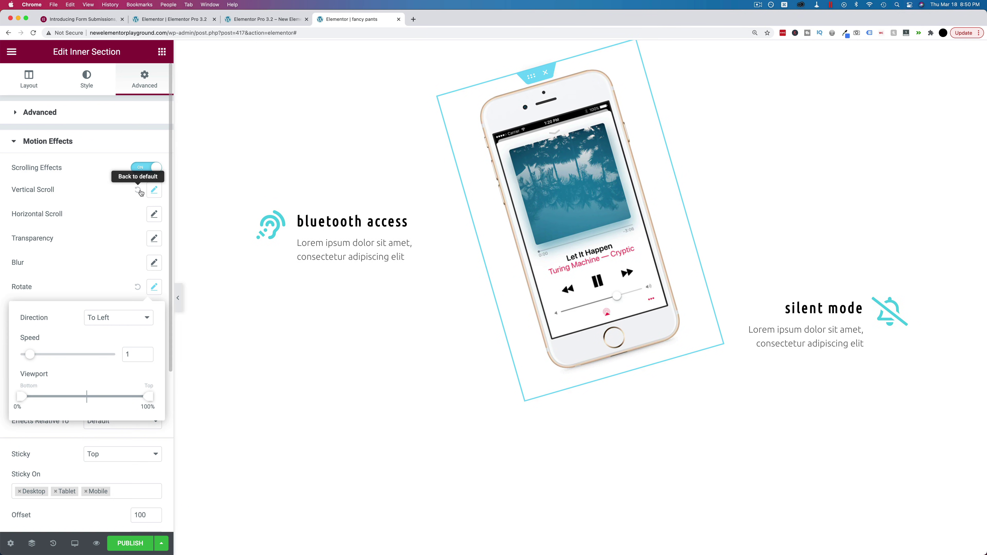
Reset Vertical Scroll back to default and scroll to watch the phone rotate
left_click(138, 191)
scroll(297, 188, "up", 12)
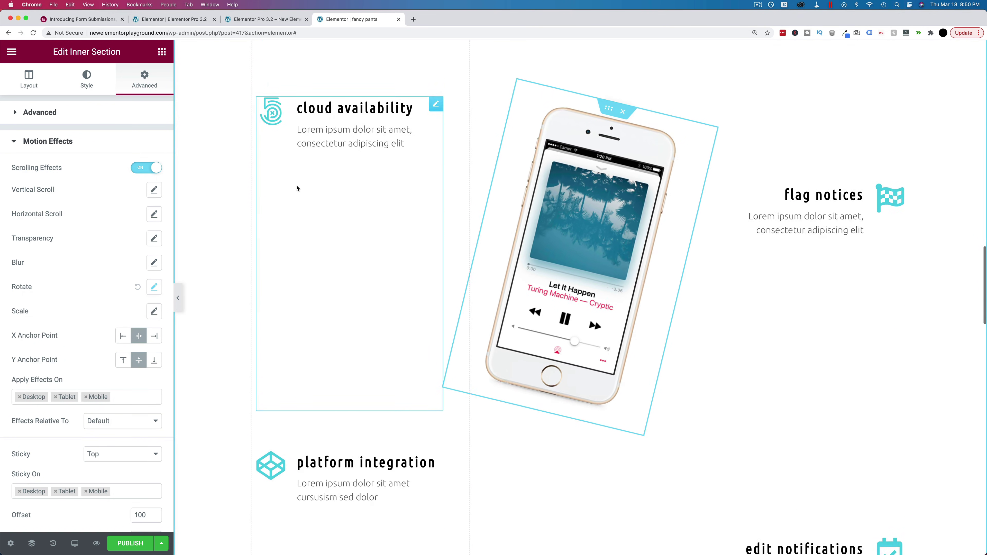
scroll(297, 188, "up", 6)
scroll(297, 188, "down", 5)
scroll(297, 188, "down", 10)
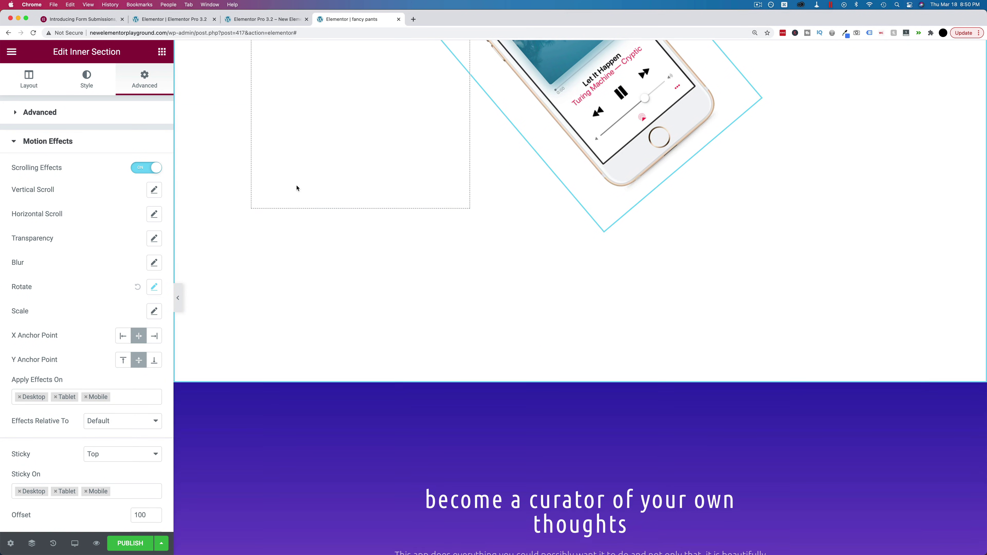
scroll(297, 188, "up", 5)
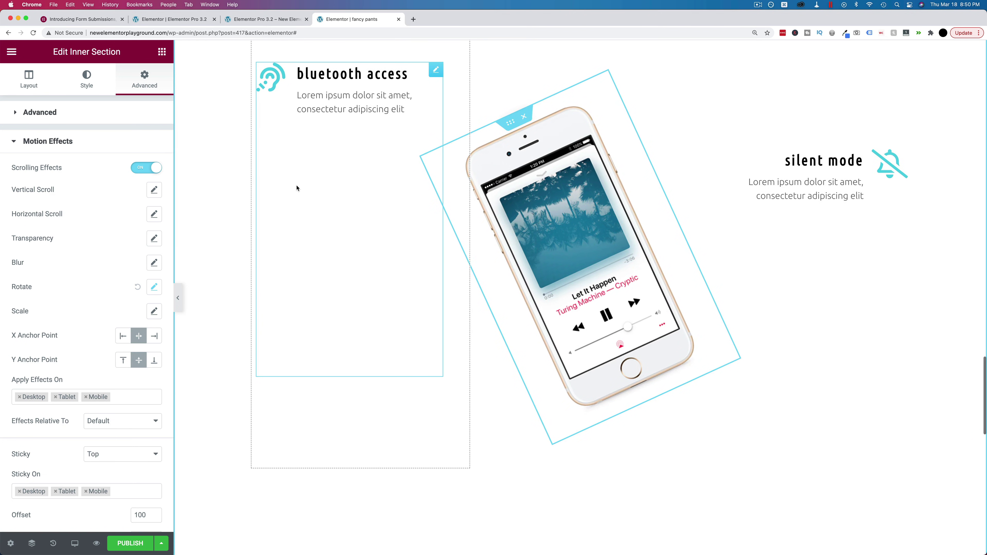
scroll(297, 188, "down", 5)
scroll(304, 325, "down", 1)
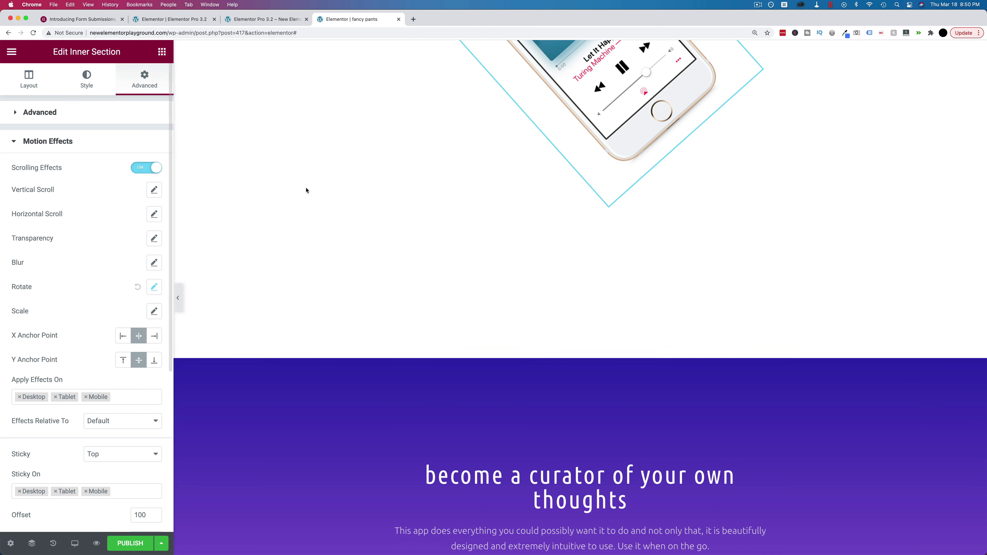
scroll(579, 369, "up", 2)
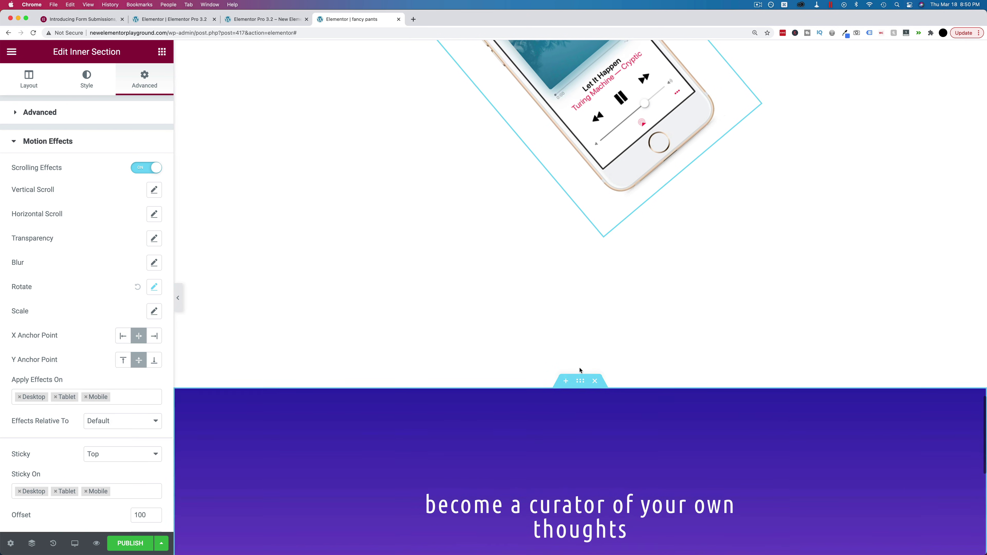
scroll(303, 399, "down", 2)
scroll(304, 399, "up", 10)
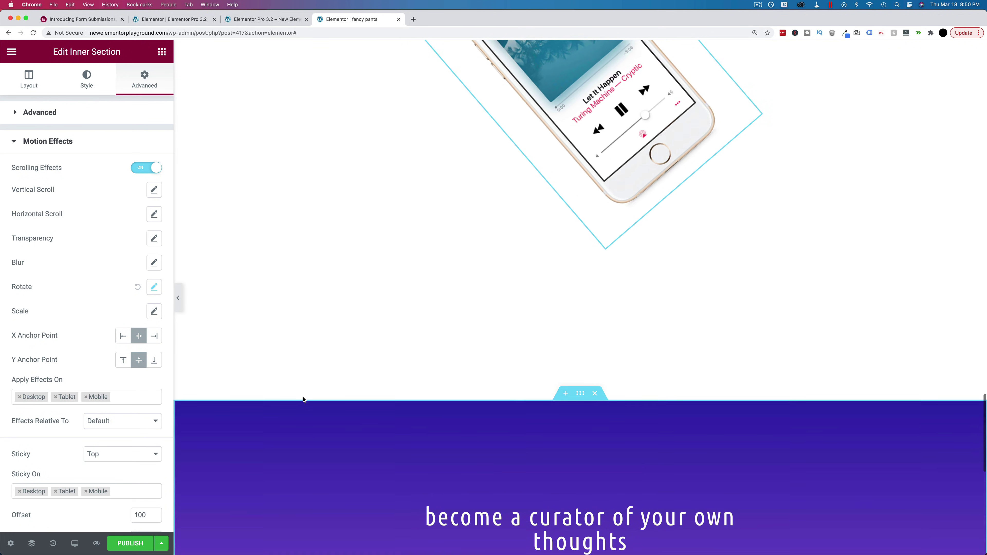
scroll(304, 399, "up", 6)
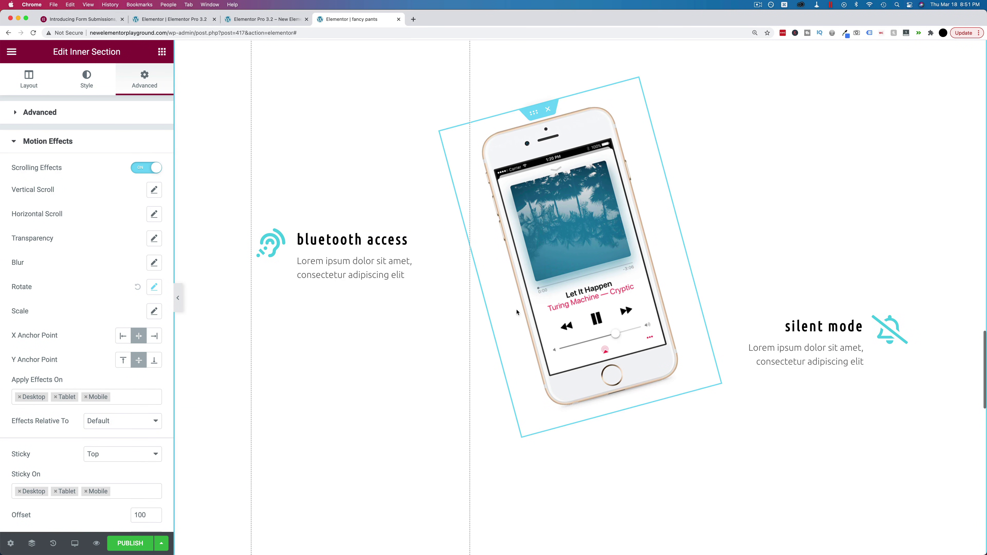